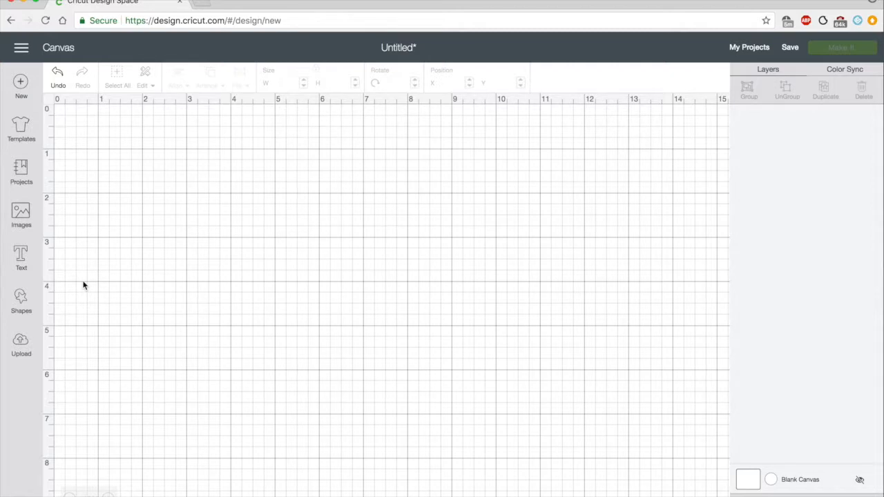
Step: Add the text "KISS MY" to the canvas in the Cracked system font
left_click(25, 259)
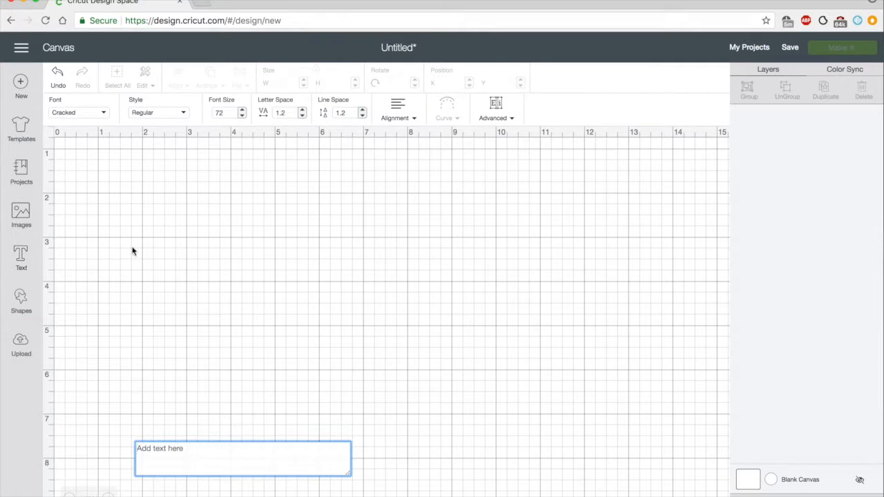
left_click(87, 113)
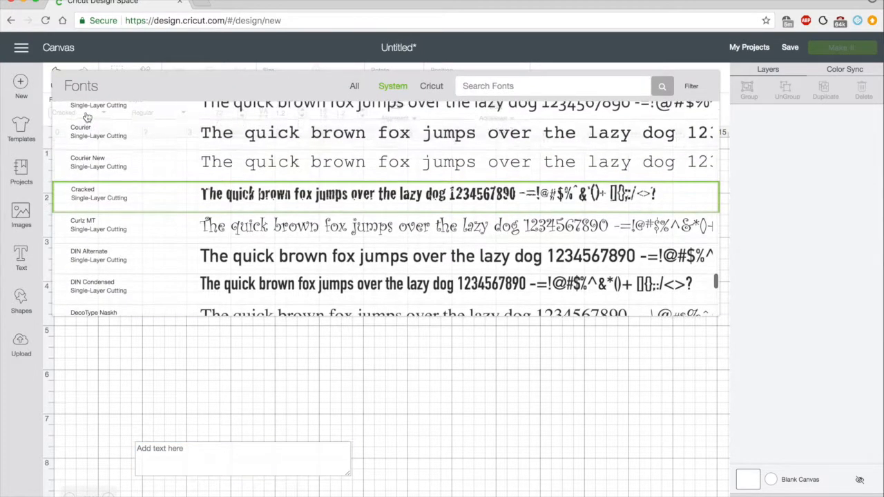
scroll(150, 209, "up", 10)
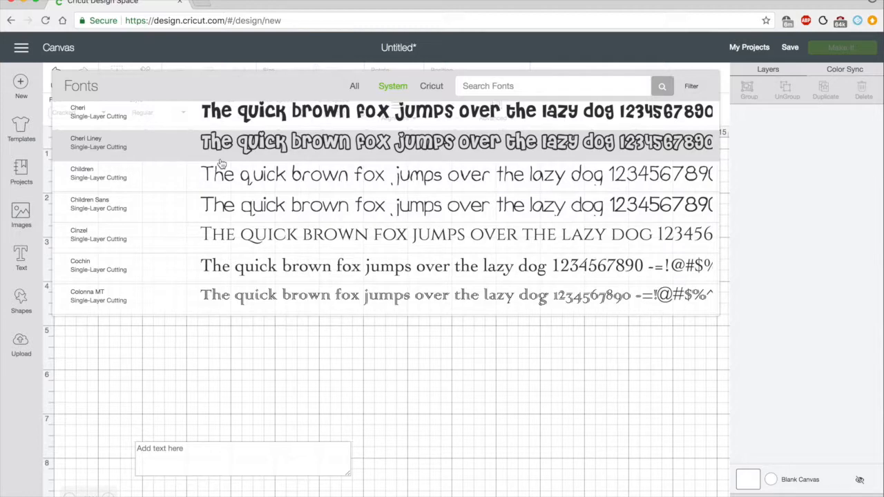
scroll(221, 163, "down", 8)
scroll(221, 163, "down", 5)
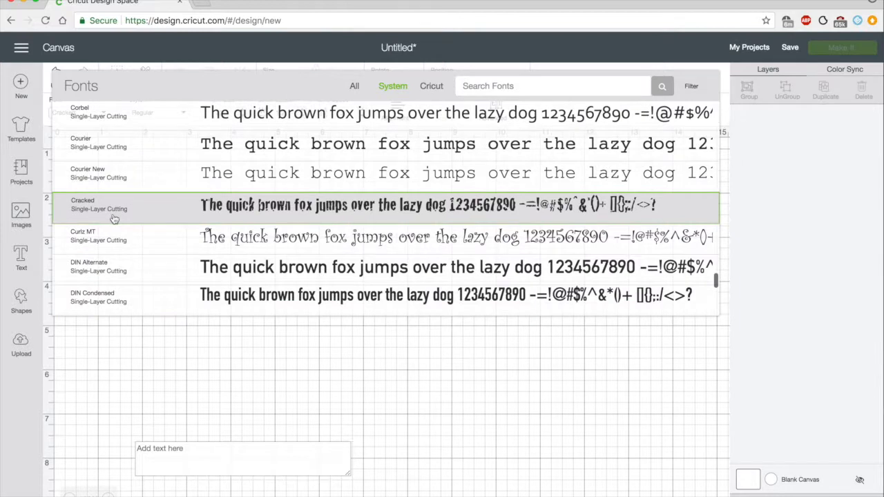
left_click(114, 219)
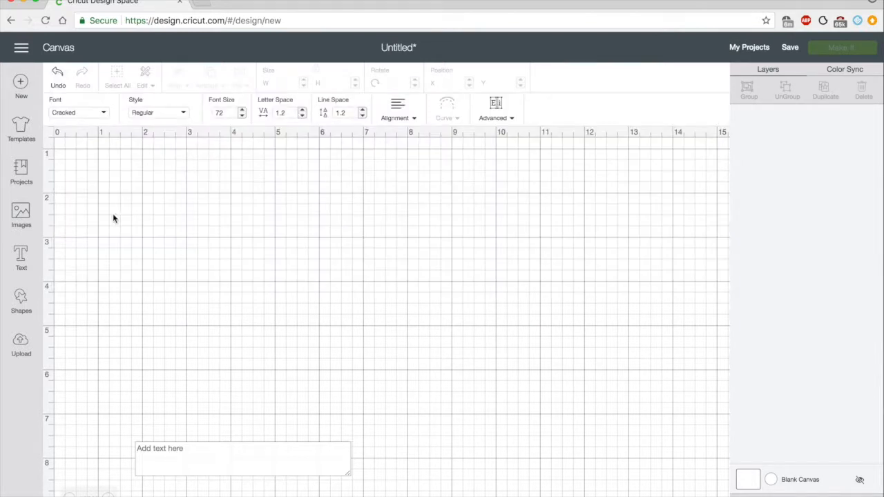
left_click(172, 450)
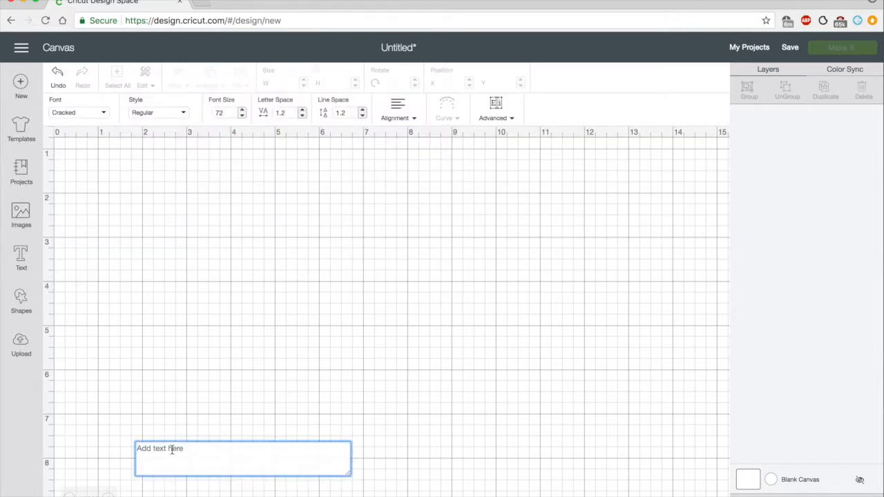
type("KISS M")
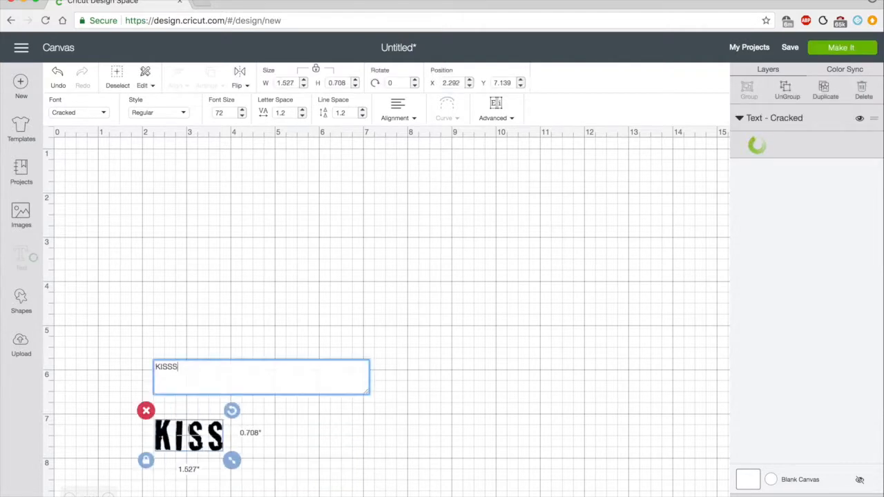
type("Y")
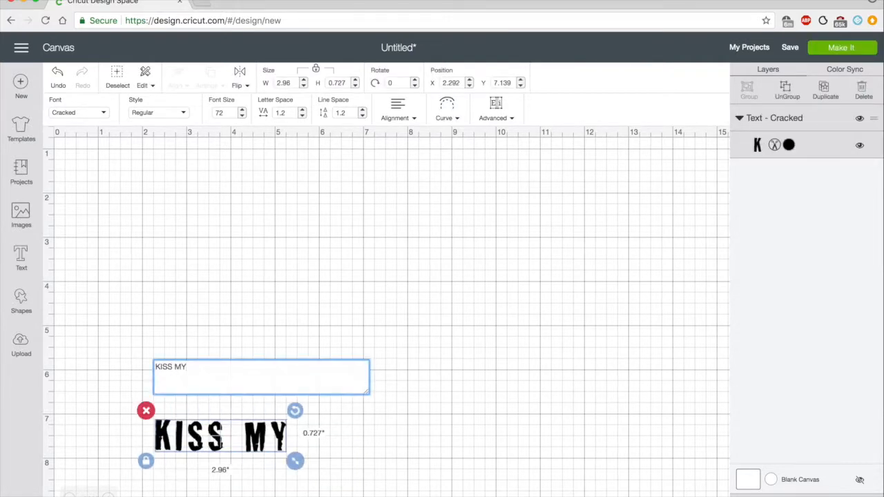
Step: Move the KISS MY text near the top of the canvas and enlarge it proportionally to about 9 in wide
left_click(385, 427)
left_click_drag(262, 436, 245, 179)
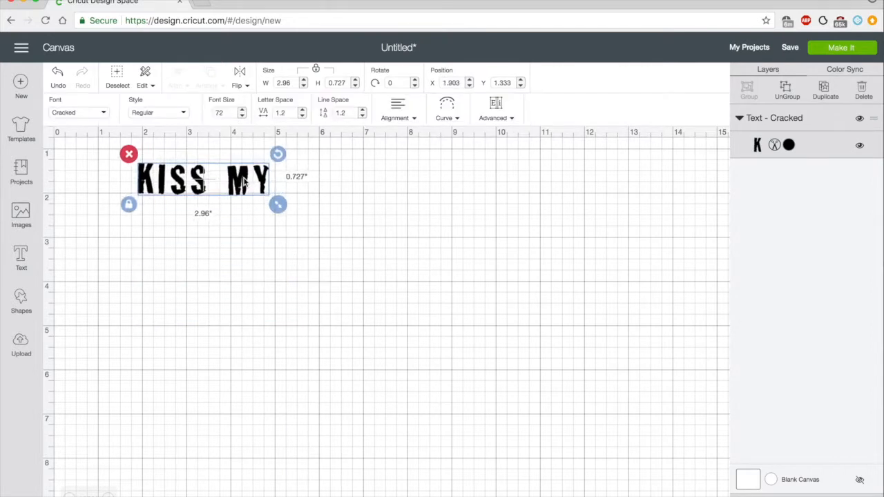
left_click_drag(278, 211, 549, 332)
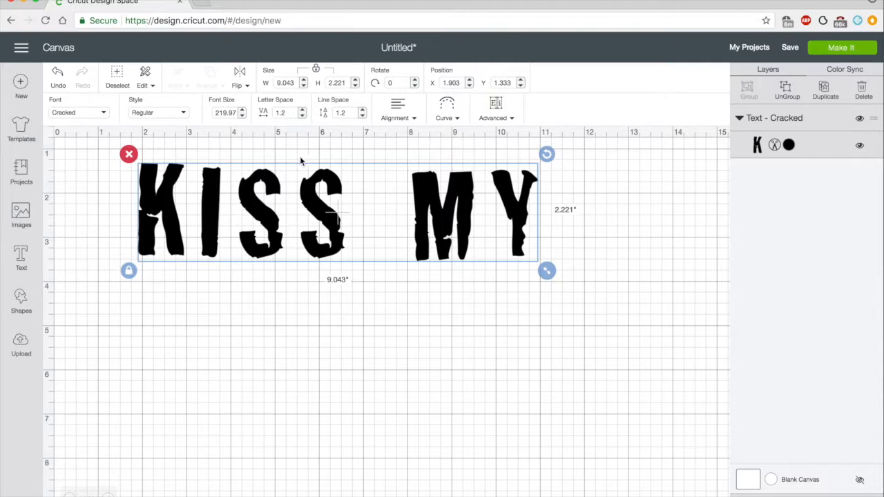
Step: Try stretching KISS MY with unlocked proportions to about 8.6 by 2.6 in, and undo the stretch
left_click(129, 272)
left_click_drag(547, 271, 528, 288)
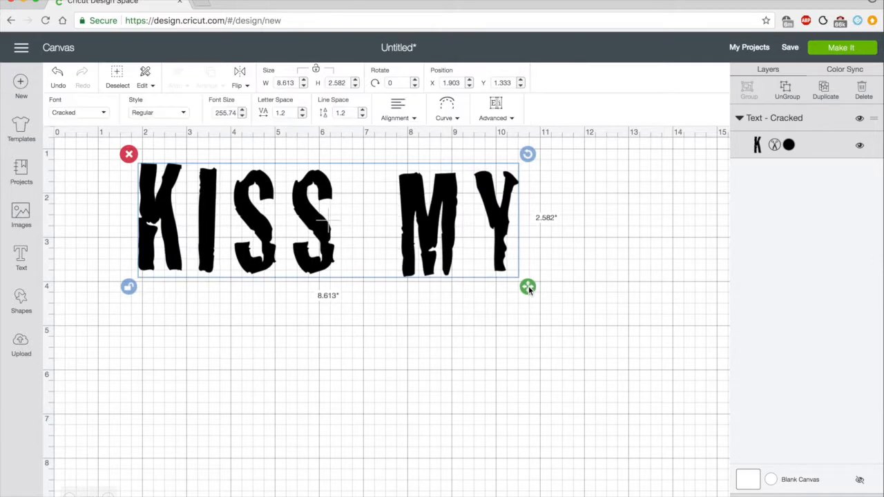
left_click(60, 72)
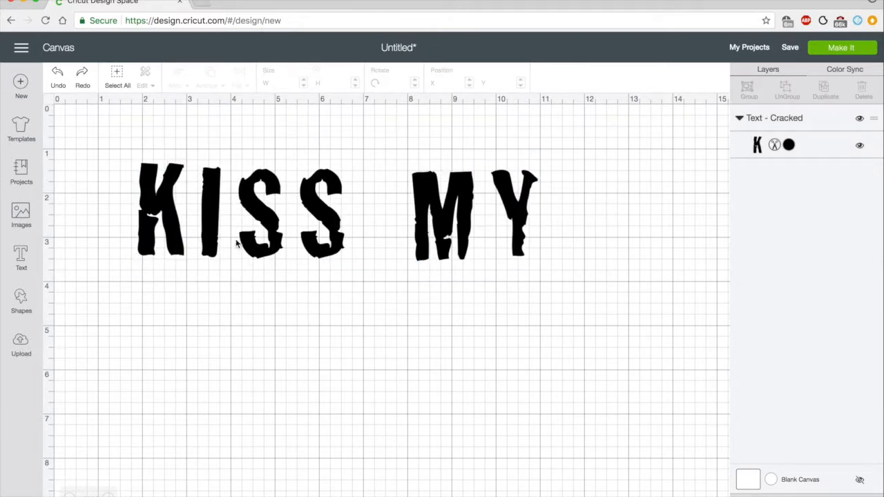
Step: Curve the KISS MY text with a diameter of 45.733 and move it to about X 1.19, Y 1.22
left_click(324, 231)
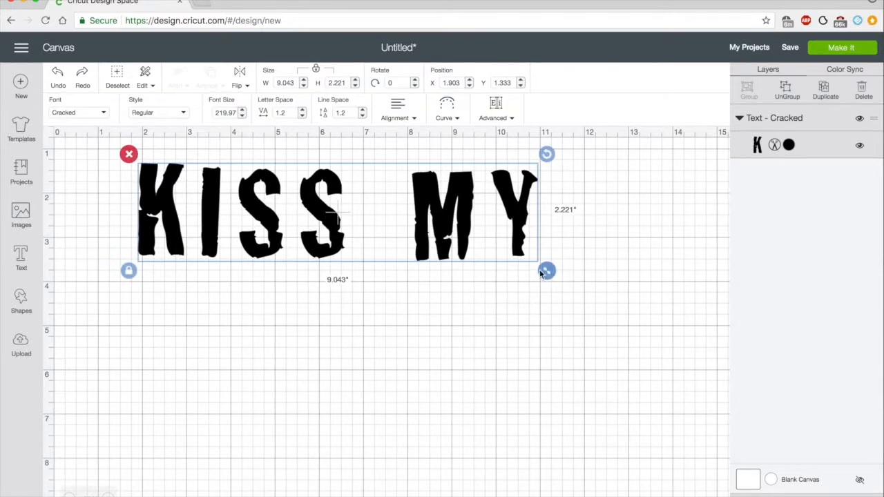
left_click(449, 109)
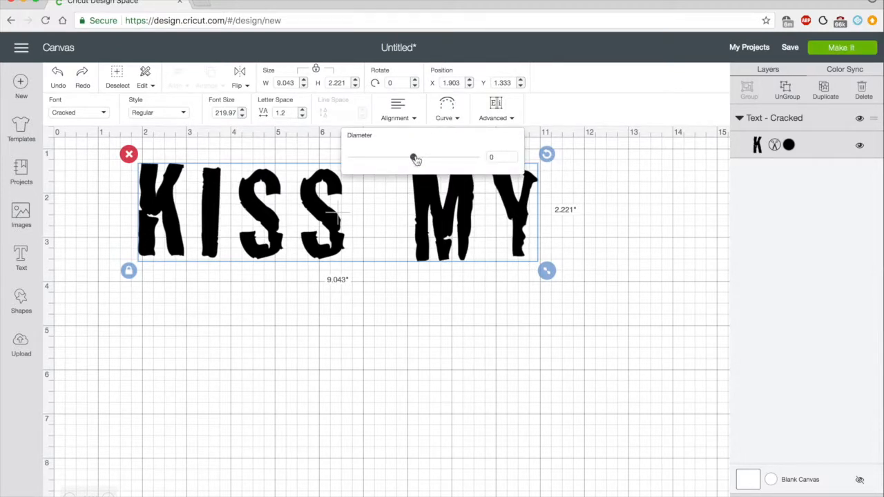
left_click_drag(414, 160, 437, 157)
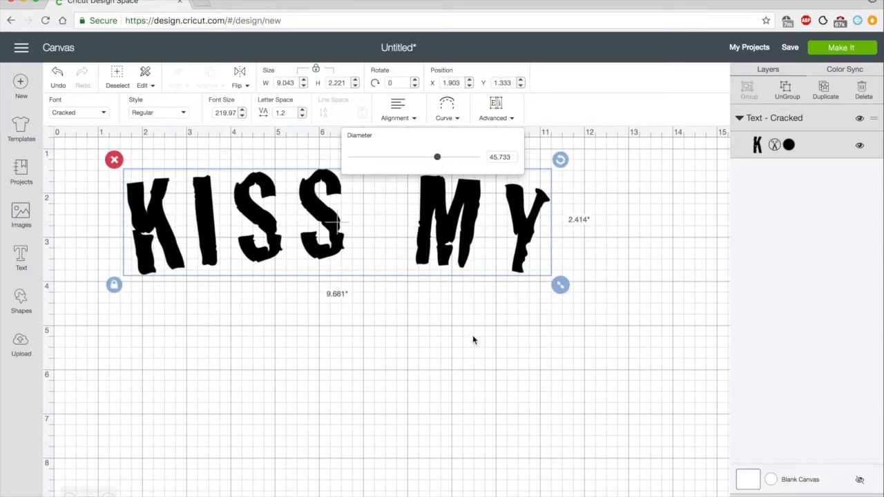
left_click(472, 336)
left_click(461, 245)
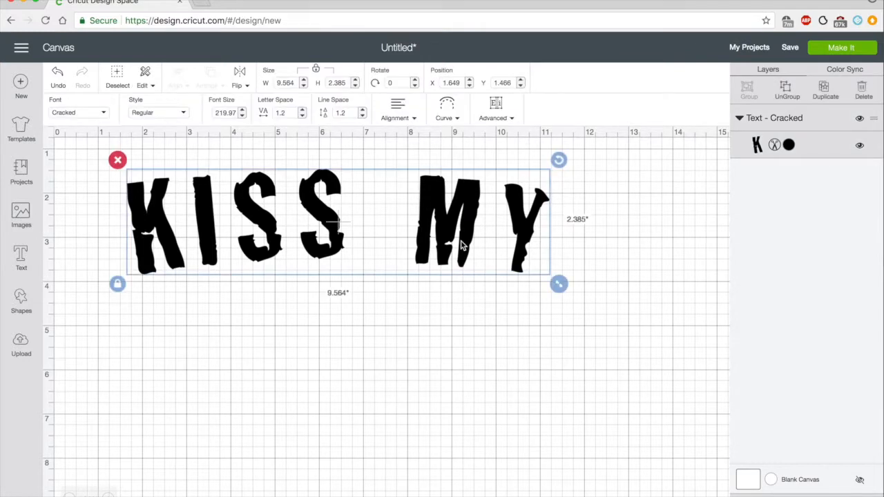
left_click_drag(461, 245, 442, 234)
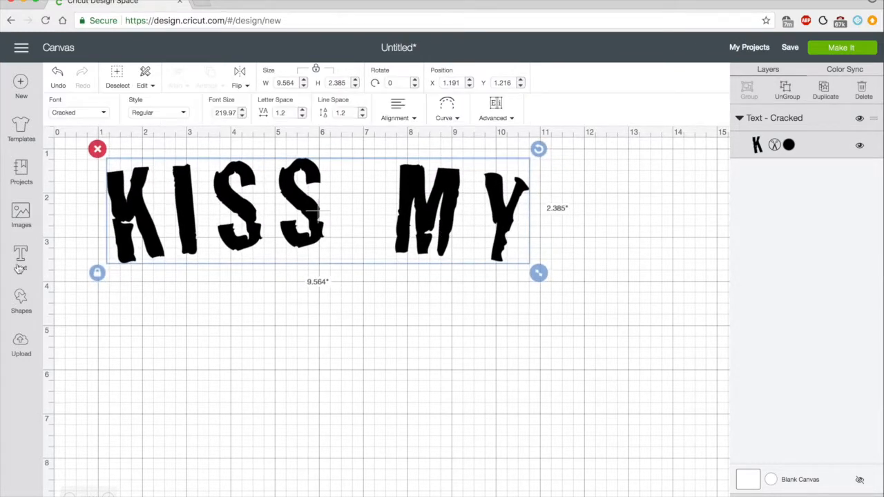
Step: Add a second text object reading "Sweet" to the canvas
left_click(22, 258)
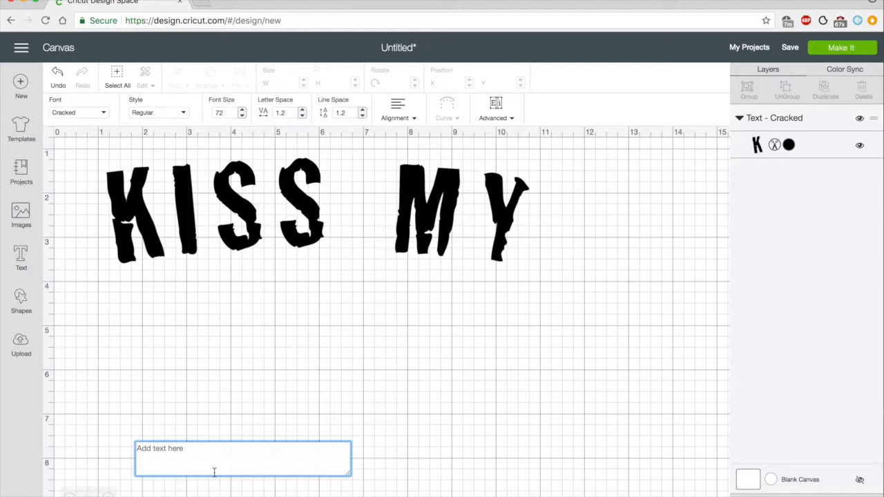
type("S")
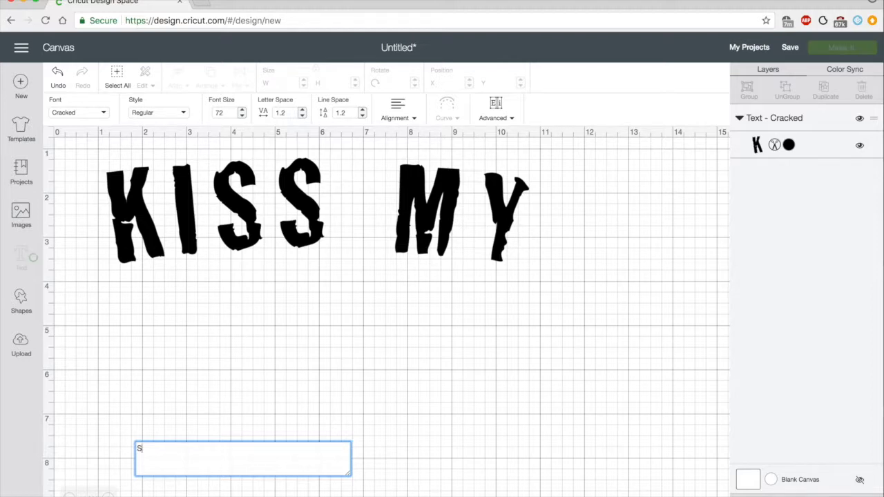
type("q")
key("BackSpace")
type("weet")
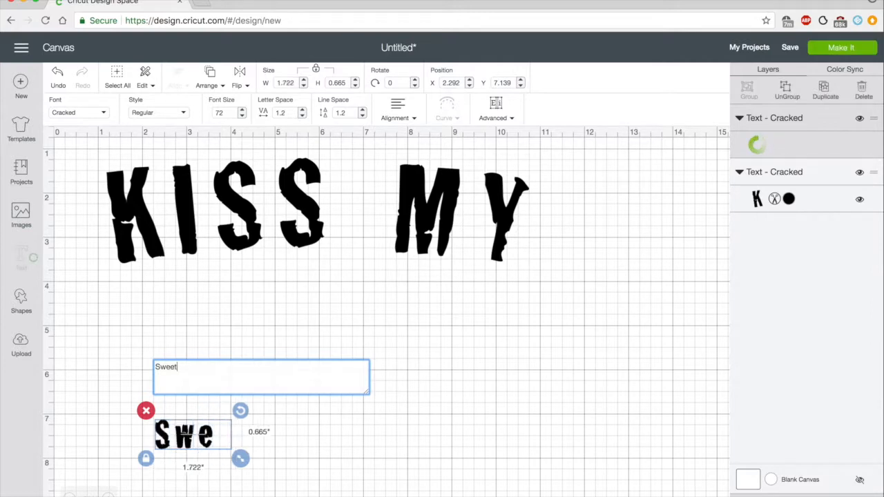
Step: Set the Sweet text to Edwardian Script ITC, and place it beneath KISS MY, enlarged to about 7.4 in wide
key("shift+Left")
key("shift+Left")
key("shift+Left")
key("shift+Left")
key("shift+Left")
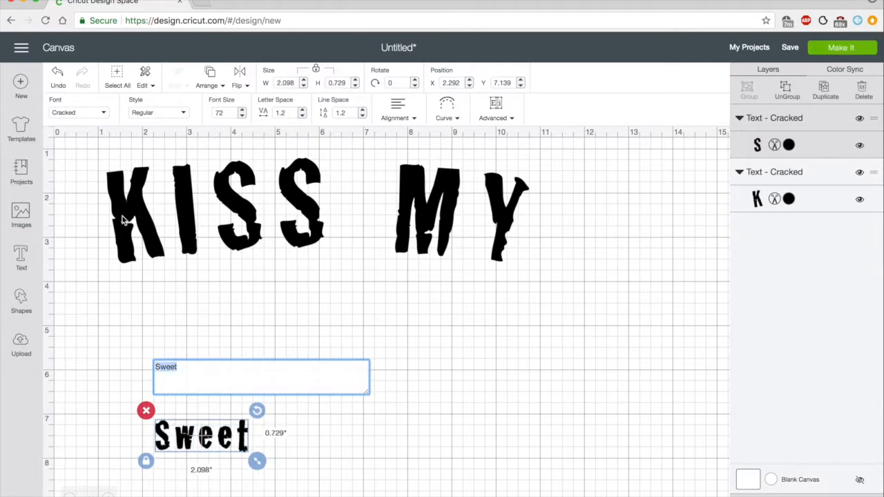
left_click(86, 114)
left_click(110, 165)
left_click_drag(276, 467, 483, 496)
left_click_drag(408, 481, 404, 343)
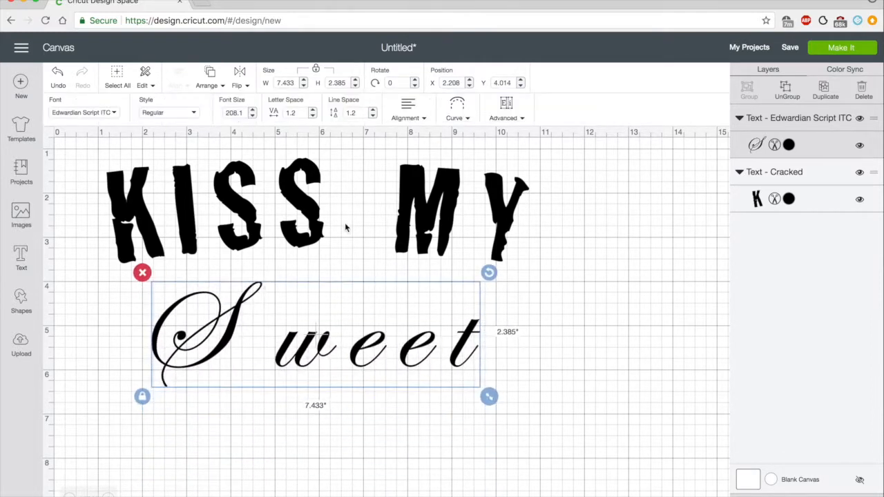
Step: Reduce the letter space of the Edwardian Script Sweet text to -0.8
left_click(312, 116)
left_click(312, 116)
left_click(312, 116)
left_click(312, 116)
left_click(312, 116)
left_click(312, 116)
left_click(312, 116)
left_click(312, 116)
left_click(312, 116)
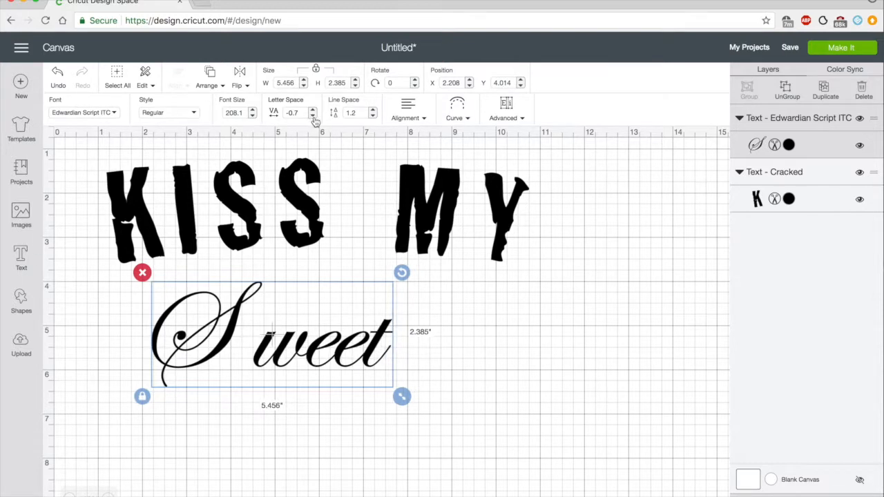
left_click(312, 116)
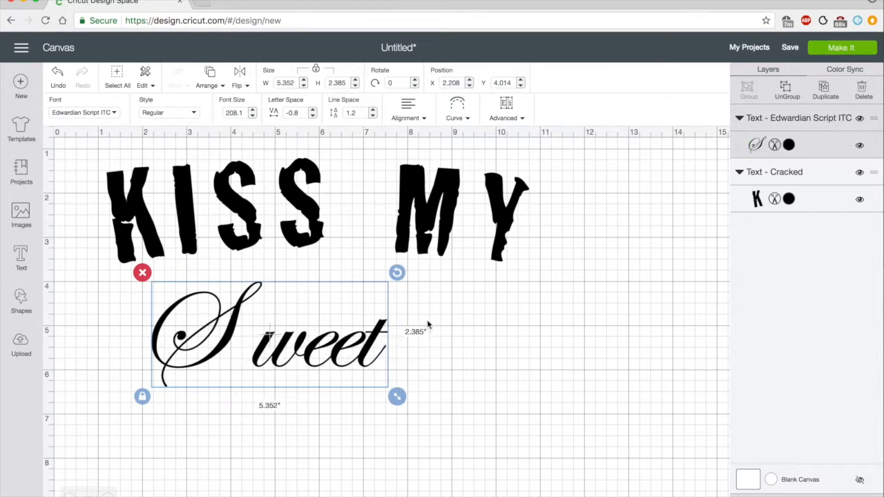
Step: Enlarge the Edwardian Script Sweet text to about 7.8 in wide beneath KISS MY, and delete it
left_click(417, 389)
left_click_drag(422, 404, 132, 310)
left_click_drag(400, 404, 509, 451)
left_click_drag(422, 388, 389, 361)
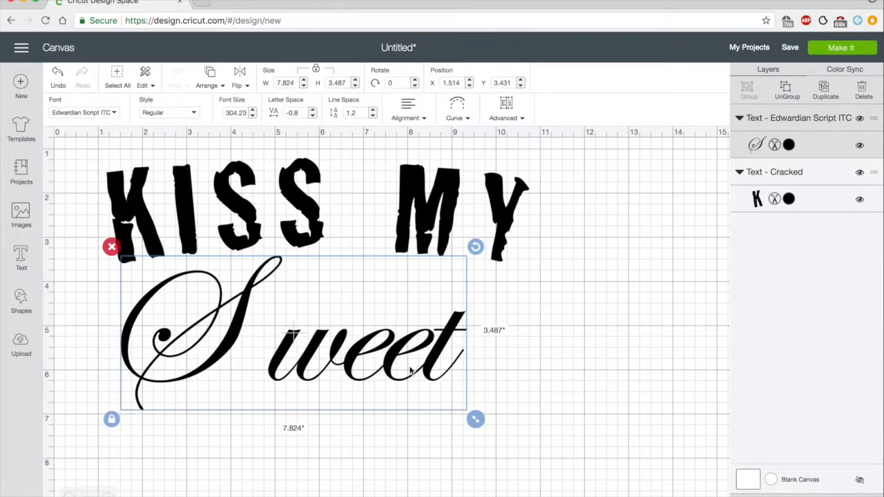
key("Delete")
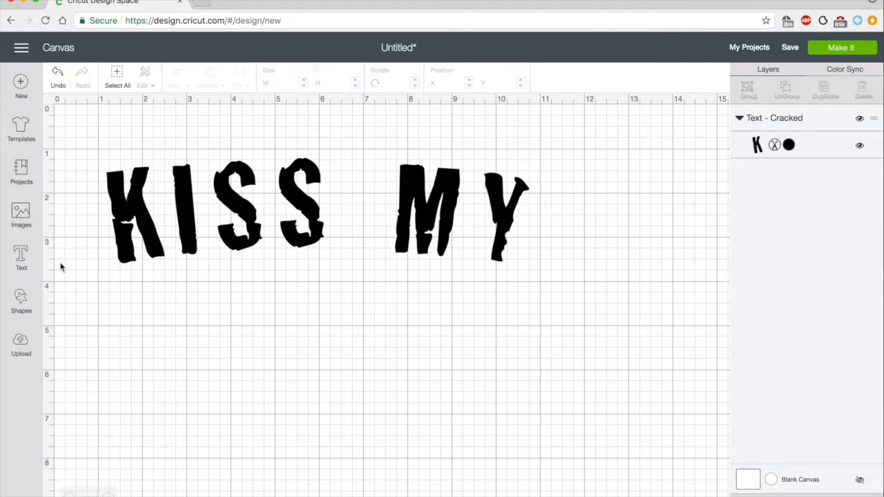
Step: Add a new text object reading "Sweet" and set its font to Cookie
left_click(30, 261)
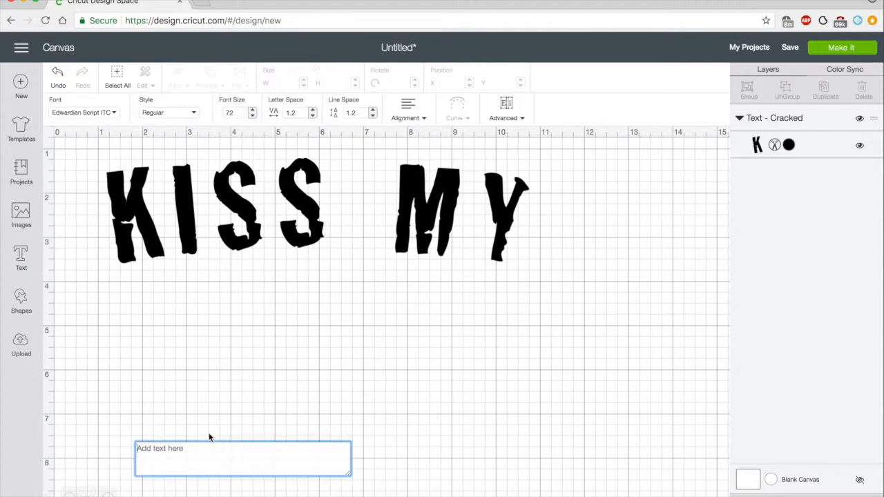
type("Sweet")
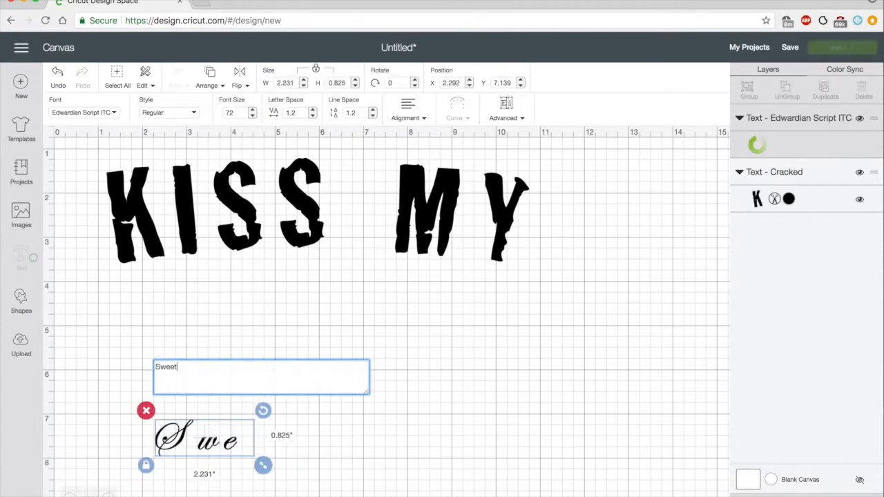
left_click(97, 112)
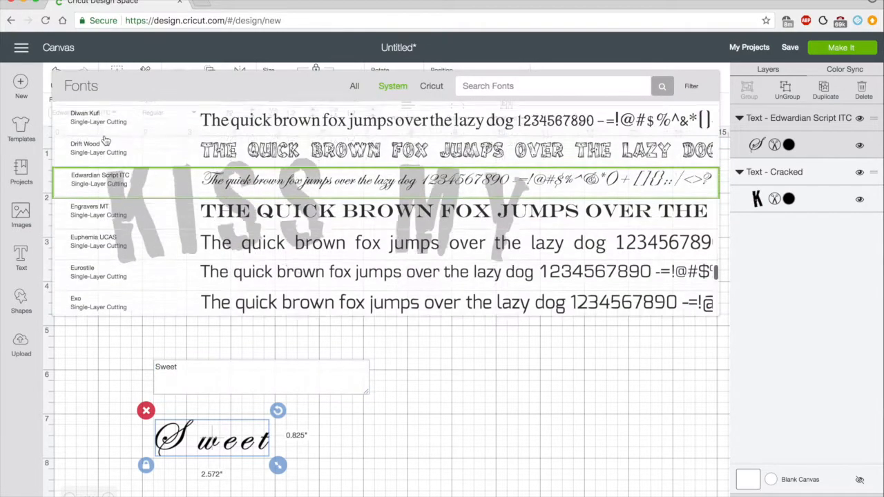
scroll(172, 231, "up", 10)
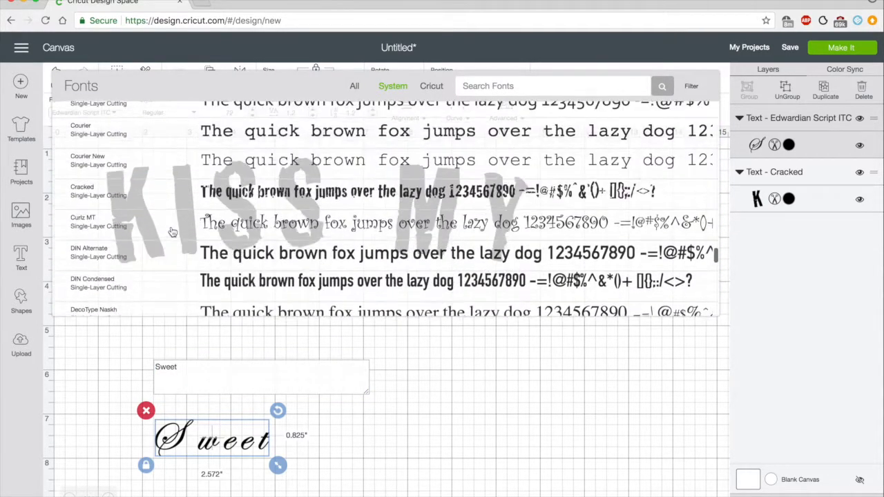
left_click(228, 194)
Step: Enlarge the Cookie Sweet text to about 2 in high and place it beneath KISS MY
left_click_drag(269, 456, 375, 481)
left_click_drag(437, 481, 525, 492)
left_click_drag(364, 481, 351, 345)
Step: Reduce the letter space of the Cookie Sweet text to -0.5 so its letters connect
left_click(302, 115)
left_click(301, 115)
left_click(302, 115)
left_click(302, 115)
left_click(302, 116)
left_click(477, 378)
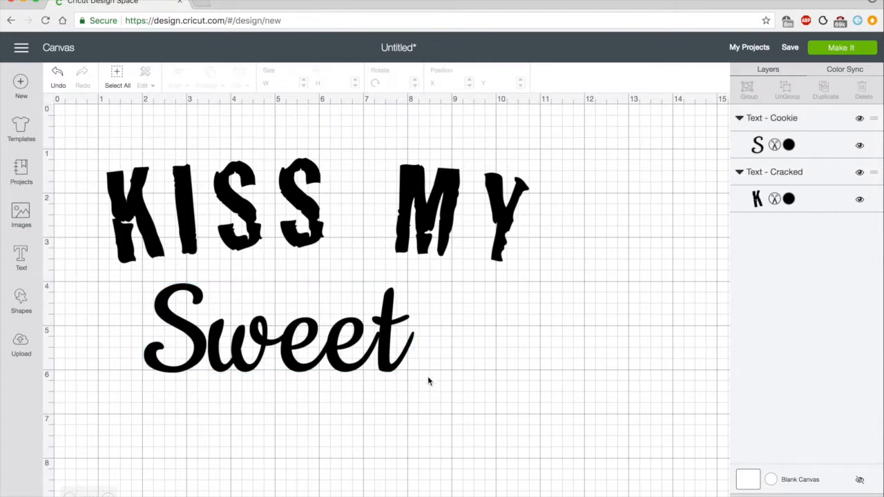
left_click(203, 349)
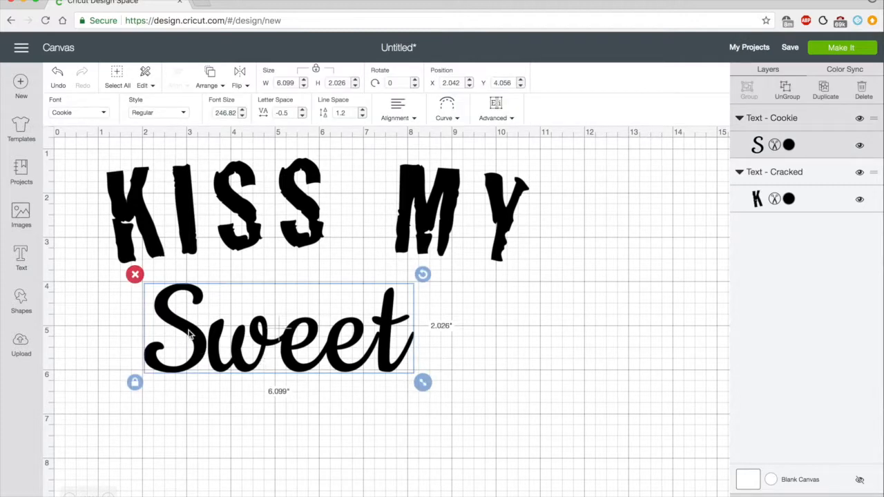
double_click(306, 341)
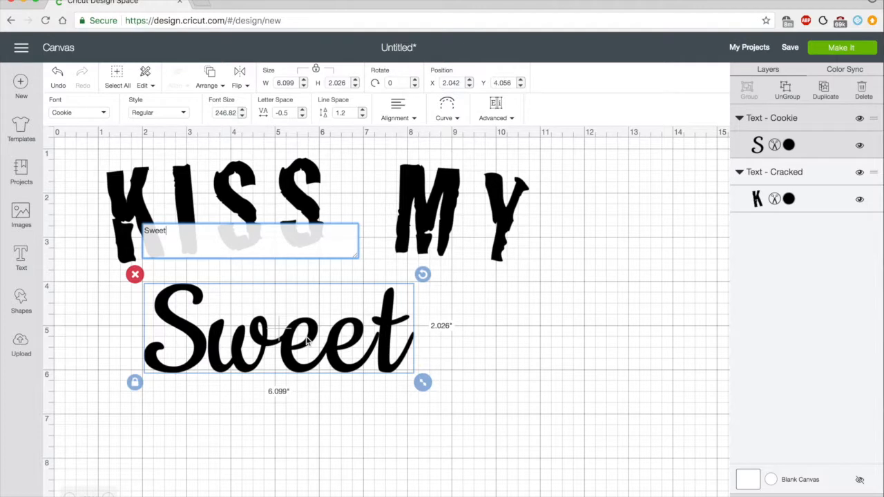
type("s")
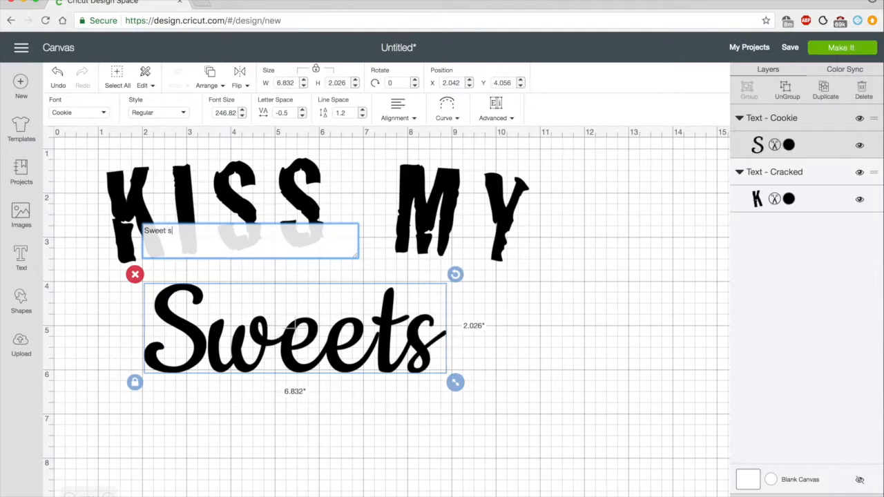
type("\\")
key("BackSpace")
key("BackSpace")
key("BackSpace")
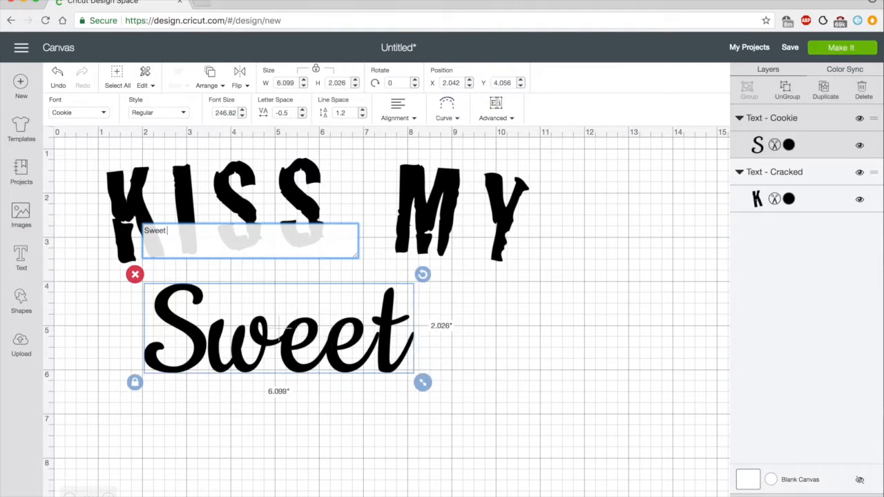
left_click(618, 321)
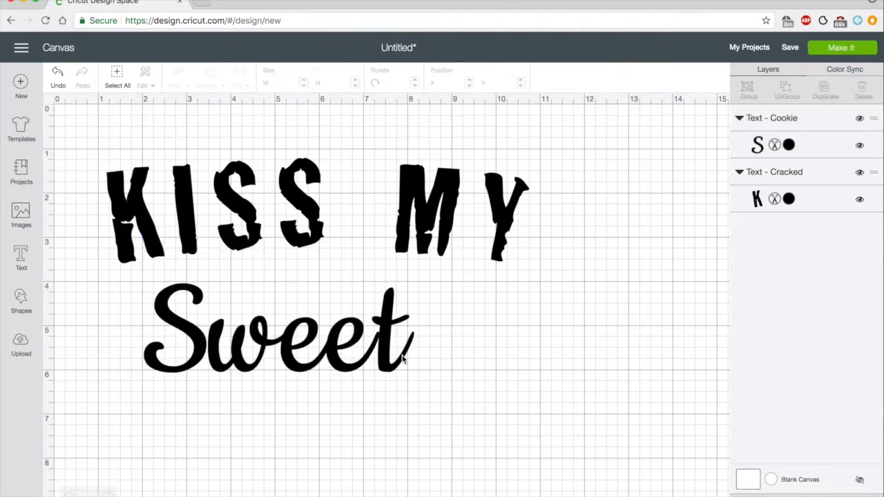
Step: Ungroup the Cookie Sweet text into separate letters and group the letters "weet" without the S
left_click(237, 332)
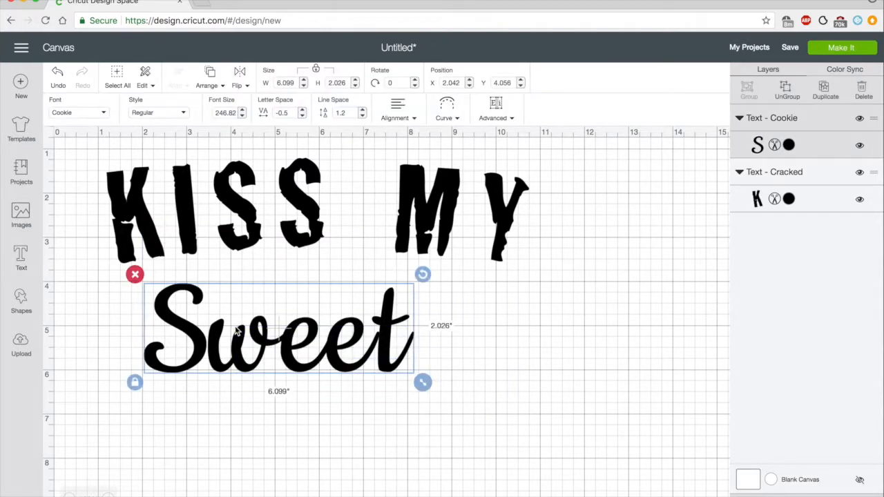
left_click(793, 97)
left_click_drag(448, 378, 228, 323)
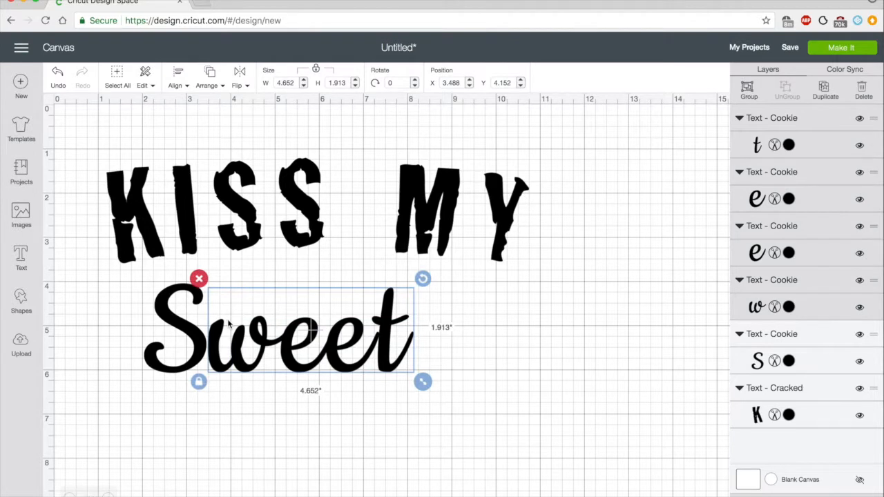
left_click(750, 91)
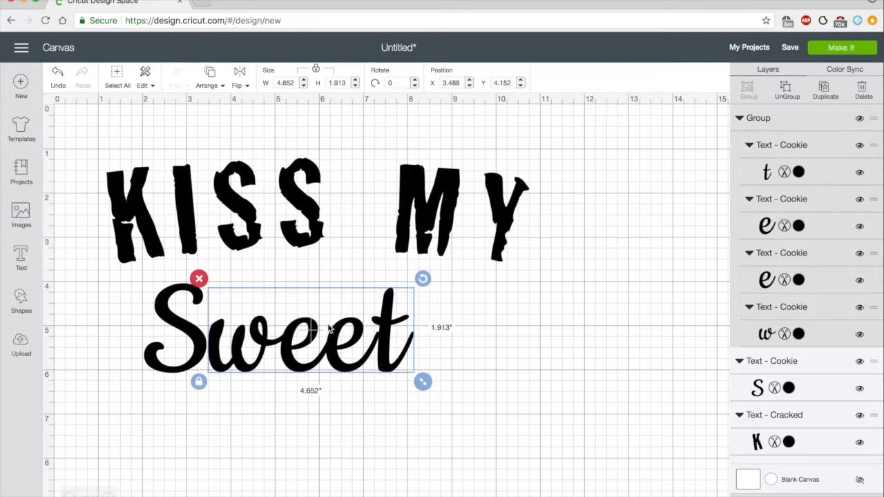
left_click(366, 414)
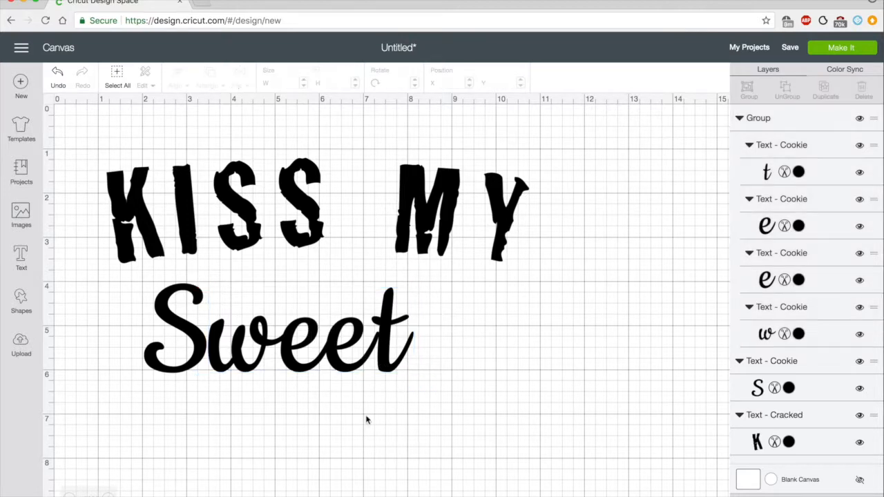
Step: Raise the "weet" group relative to the S by setting its Y position to 3.352, keeping X at 3.488
left_click(271, 359)
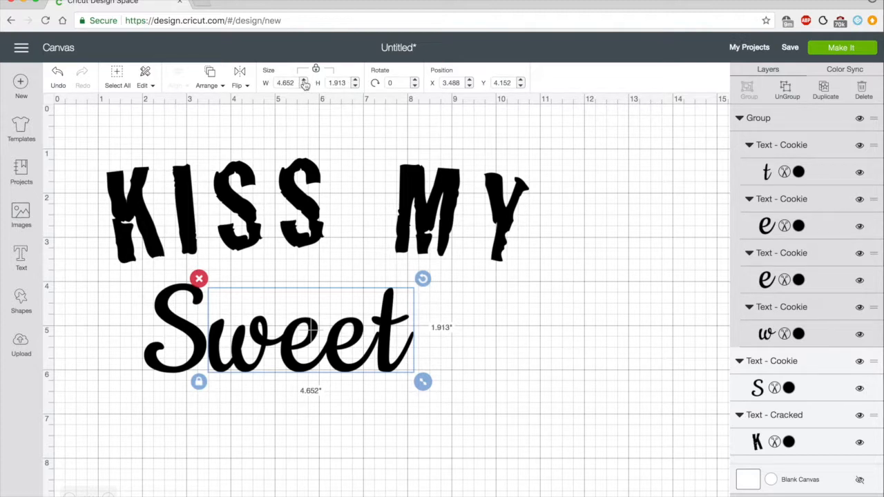
left_click(470, 80)
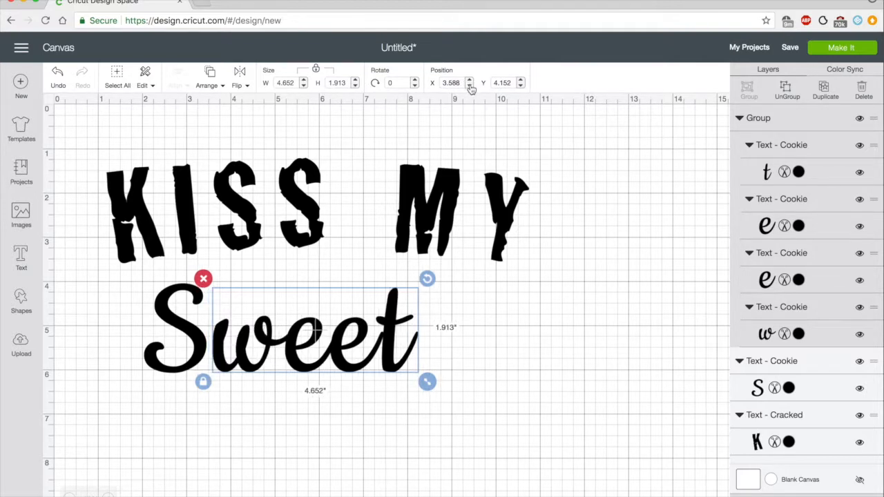
left_click(468, 86)
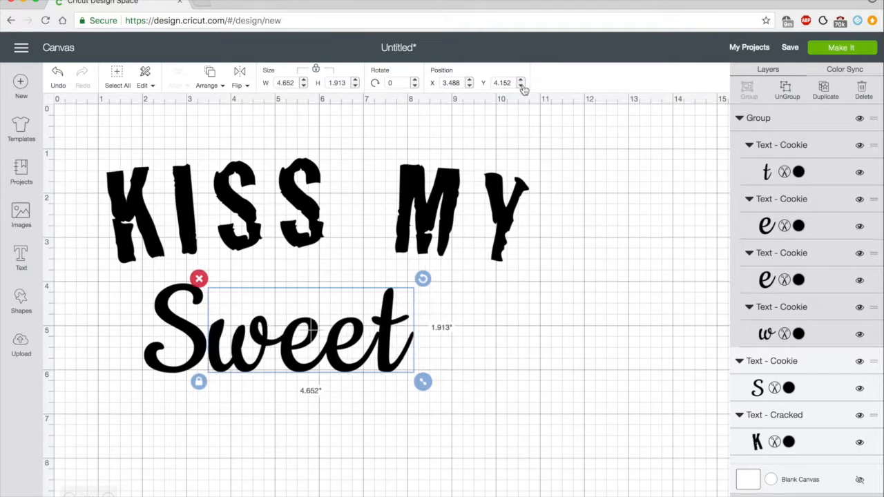
left_click(521, 87)
left_click(522, 86)
left_click(522, 86)
left_click(521, 86)
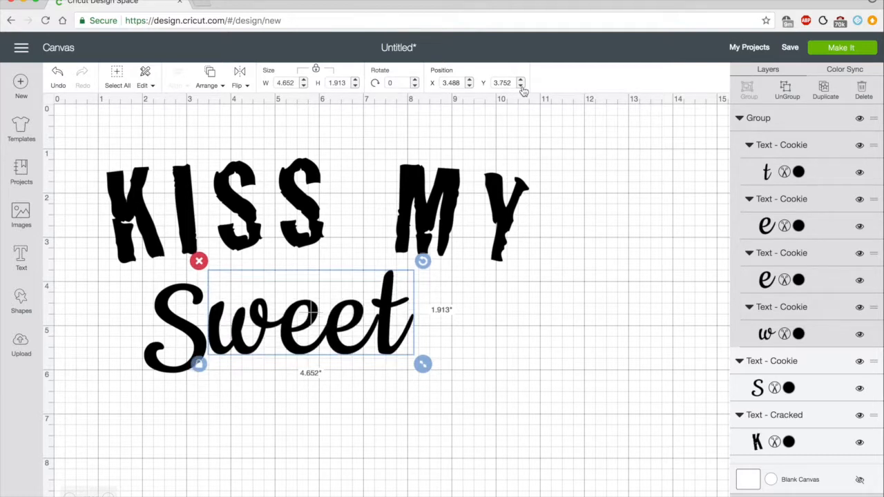
left_click(521, 86)
left_click(521, 86)
left_click(522, 87)
left_click(521, 87)
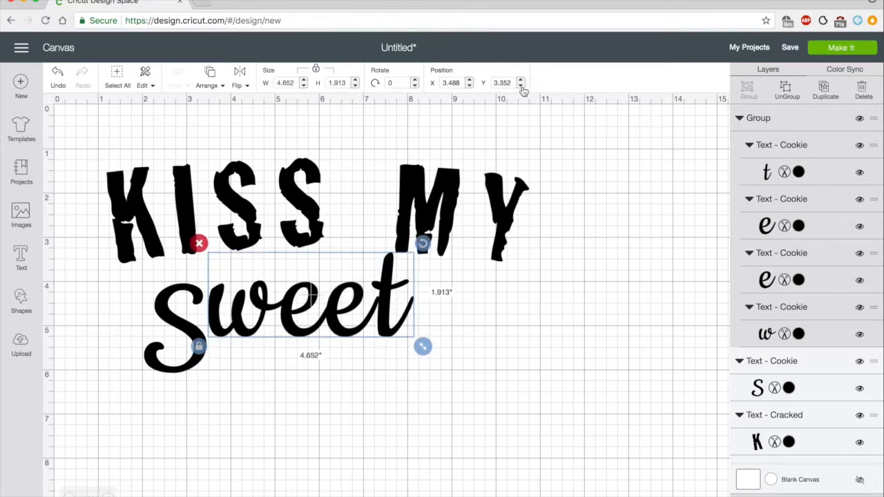
Step: Enlarge the "weet" group to about 6.7 in wide so it aligns with the S, and group it with the S
left_click_drag(423, 346, 517, 407)
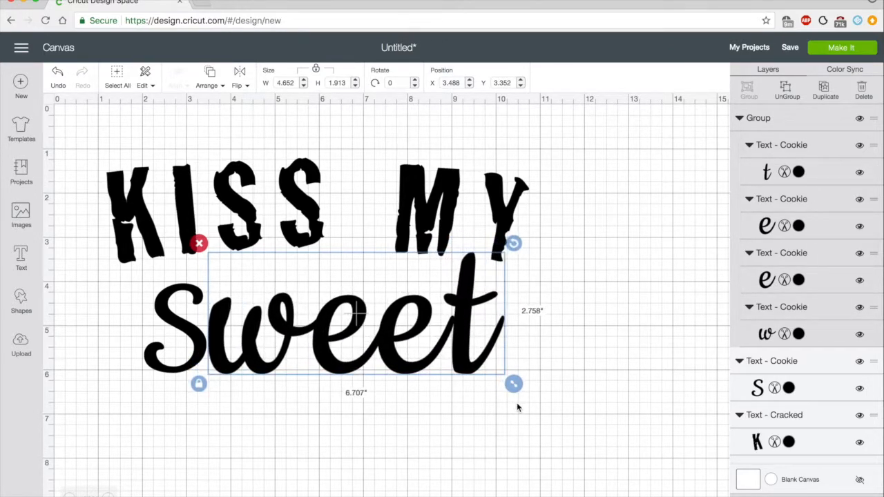
left_click(517, 414)
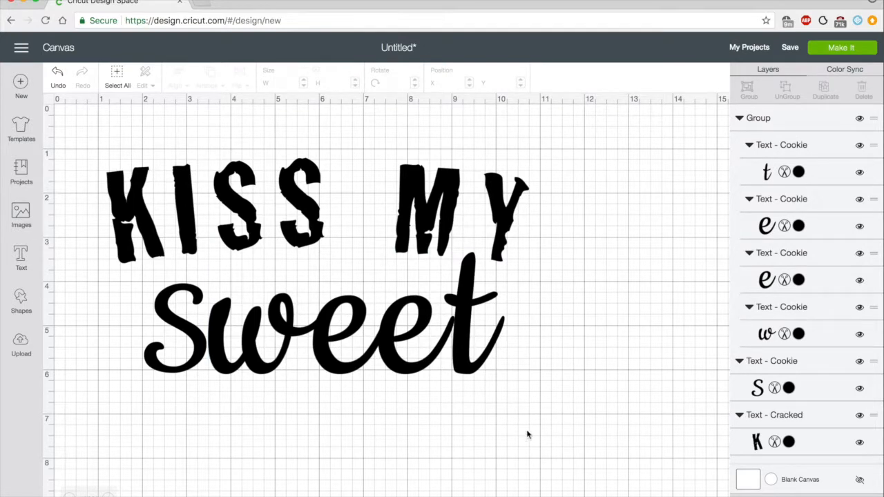
left_click_drag(522, 431, 182, 322)
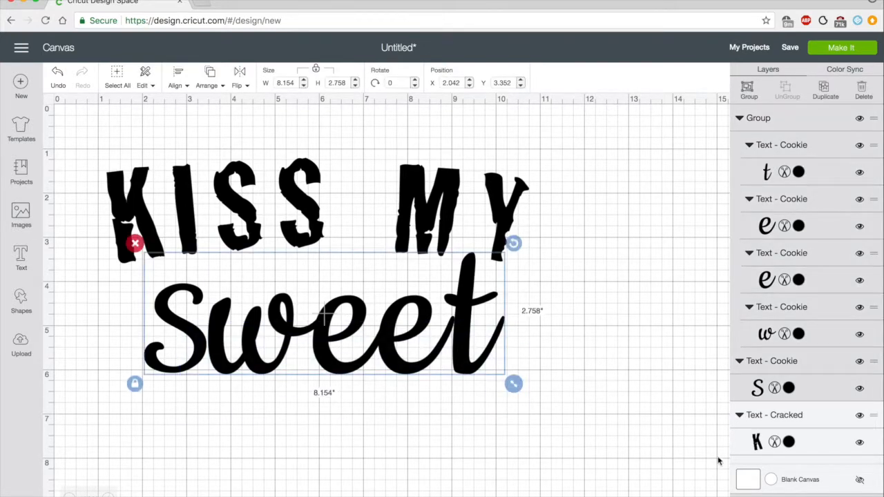
left_click(748, 90)
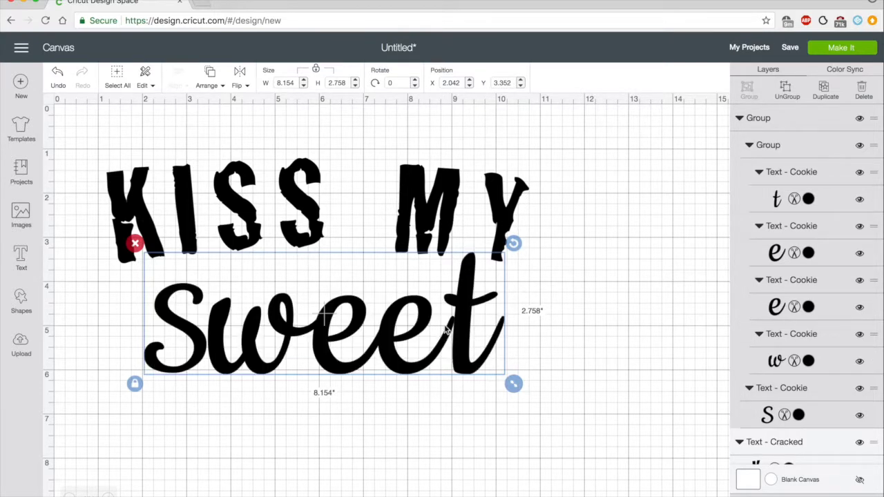
Step: Shrink the whole Sweet group to about 6.65 in wide and place it beneath KISS MY at about X 2.5, Y 3.32
left_click_drag(514, 387, 449, 362)
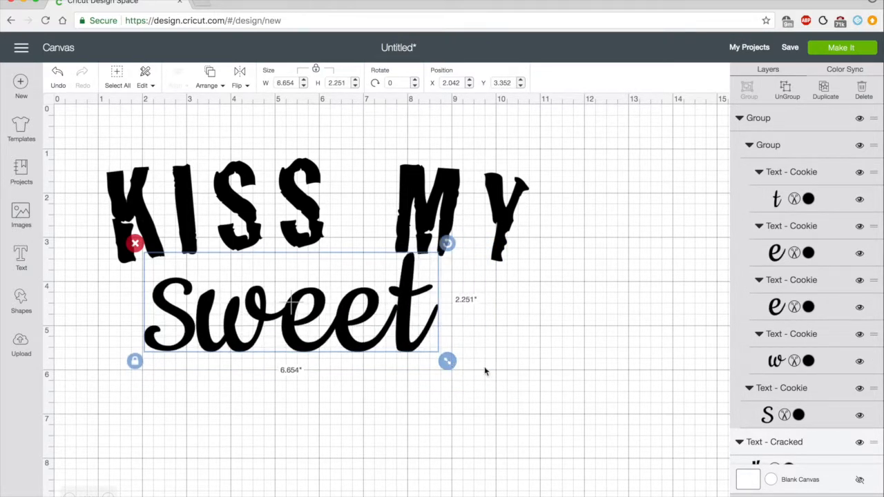
left_click(504, 376)
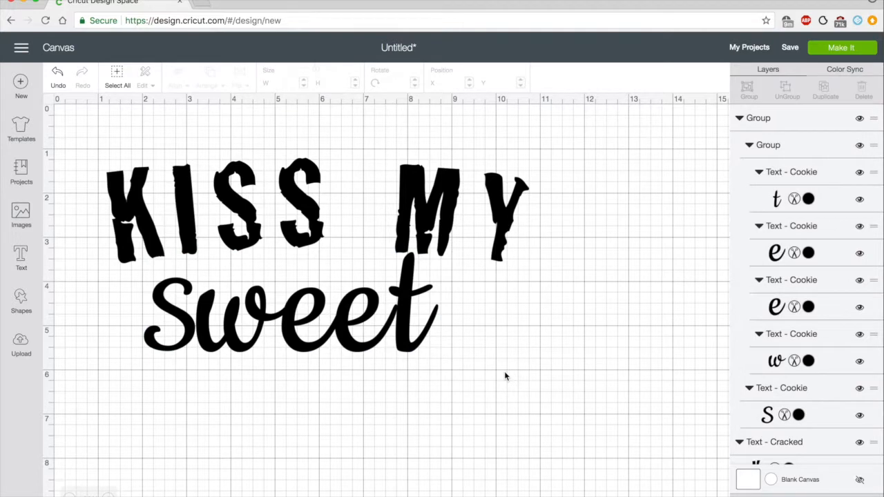
left_click(381, 319)
left_click_drag(373, 328, 395, 327)
left_click(559, 412)
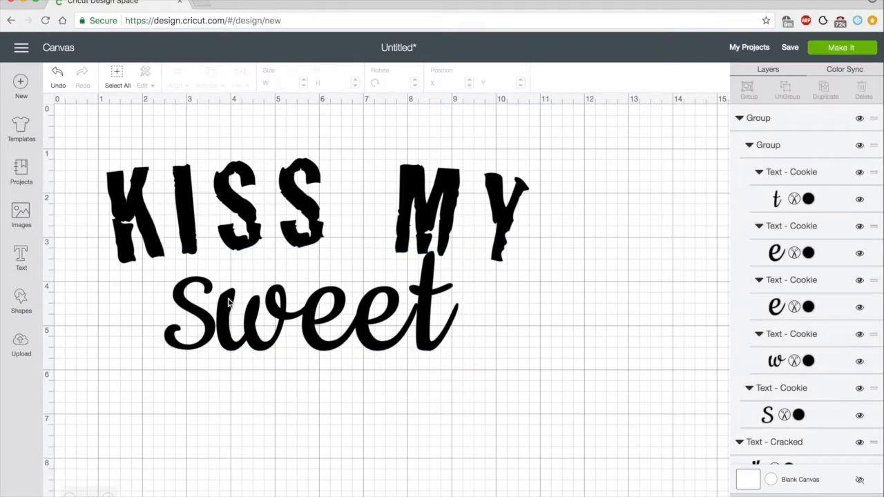
Step: Weld all the letters of Sweet into one connected shape
left_click_drag(447, 373, 185, 329)
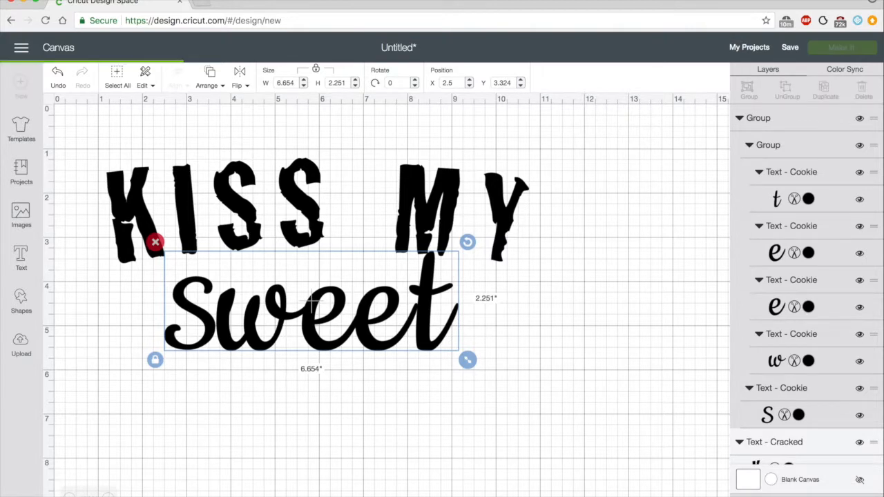
left_click(356, 321)
left_click(530, 379)
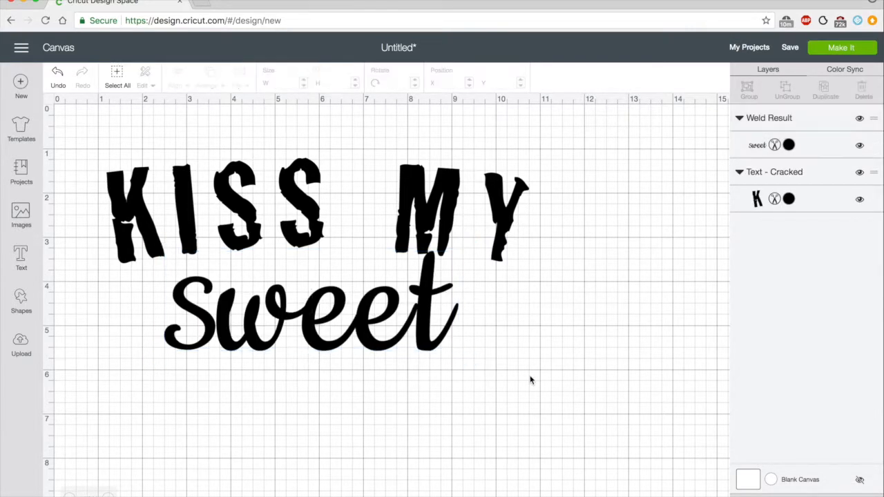
left_click(347, 339)
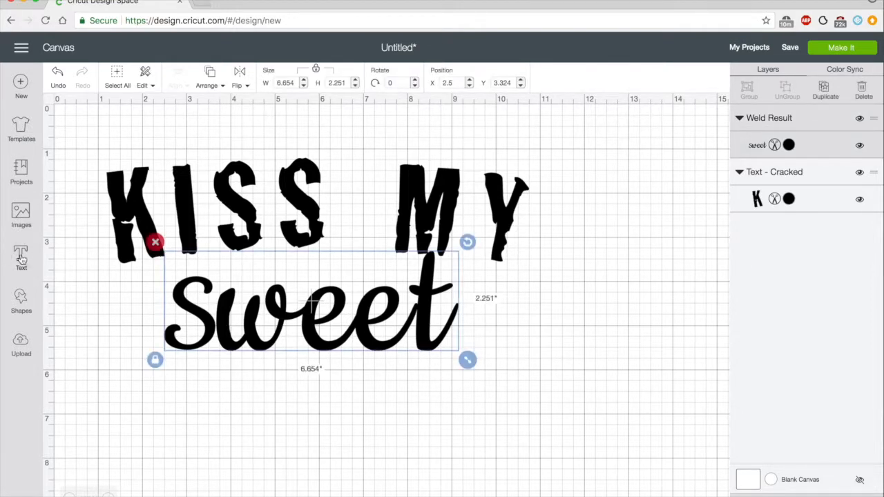
left_click(118, 410)
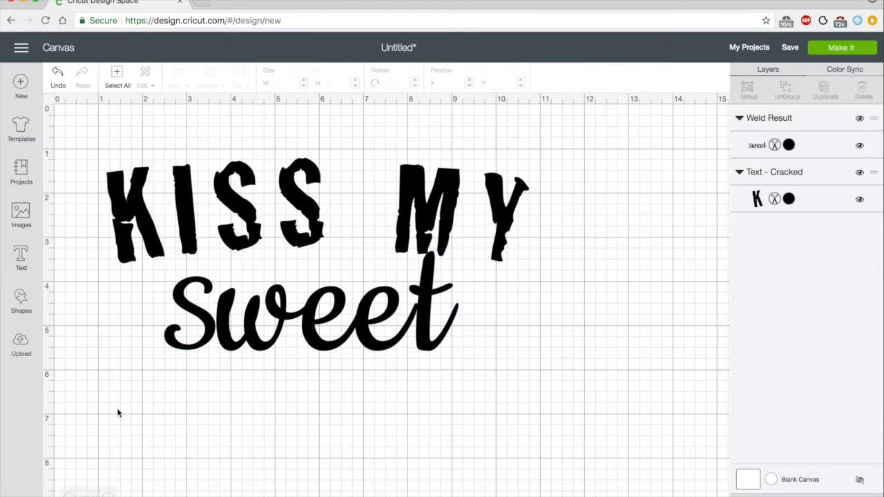
Step: Add a new text object reading "COUNTRY" and set its font to Cracked
left_click(21, 258)
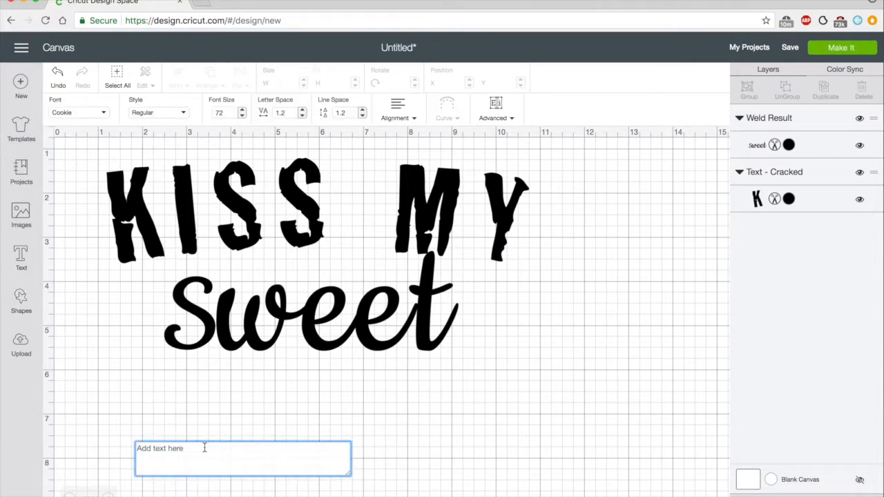
type("COUNTRY")
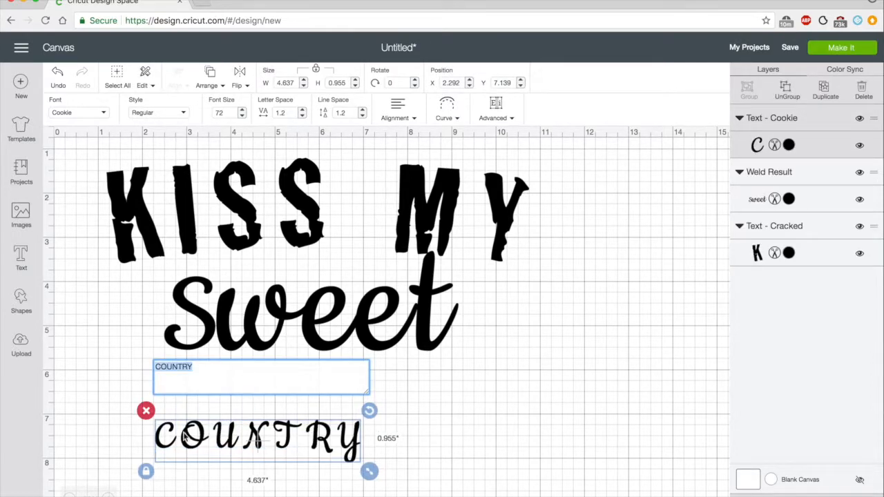
left_click(81, 114)
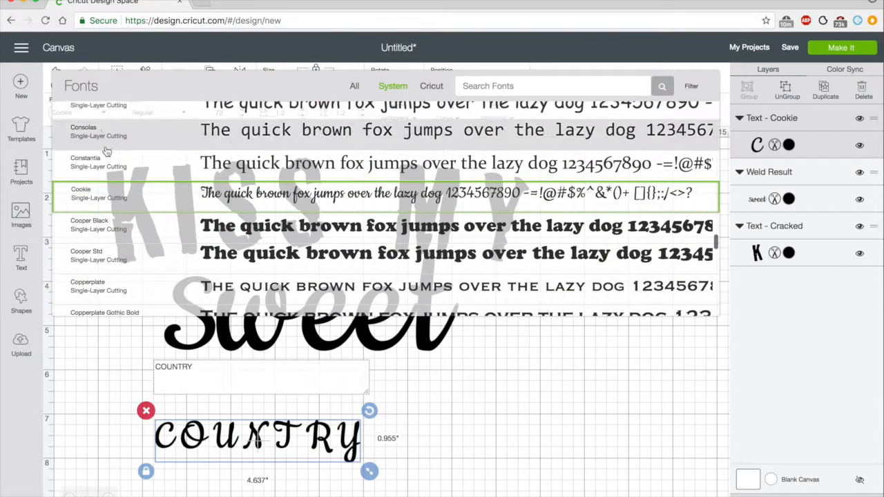
left_click(136, 176)
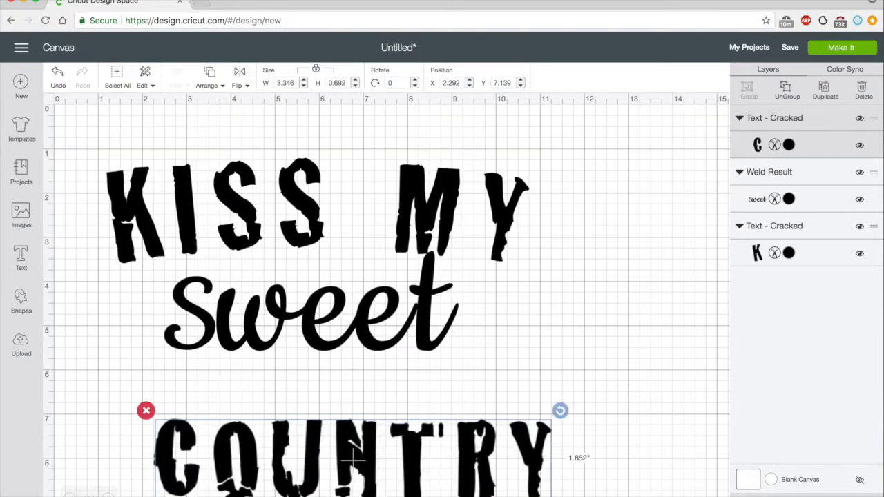
Step: Enlarge COUNTRY to about 9.3 in wide beneath Sweet and curve it so its ends bend upward
left_click(446, 109)
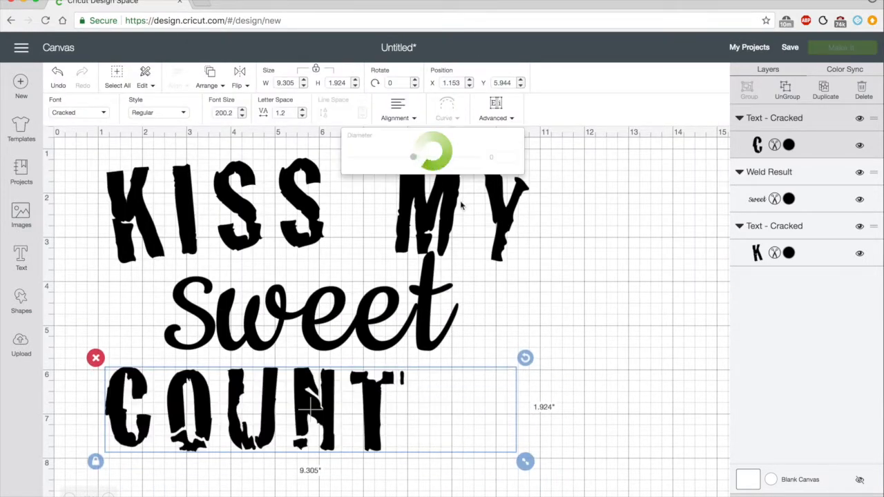
left_click_drag(413, 161, 393, 164)
left_click(367, 393)
left_click(367, 393)
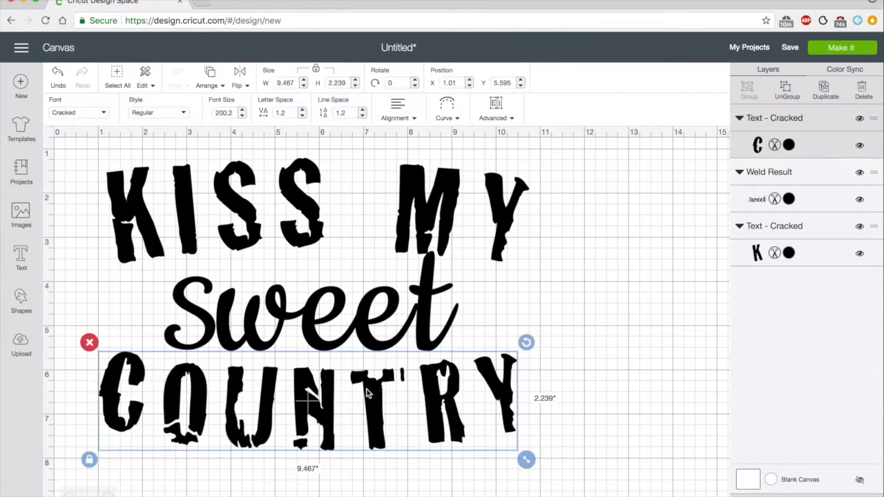
Step: Add a new text object reading "SASS" in the Cracked font
scroll(366, 393, "down", 2)
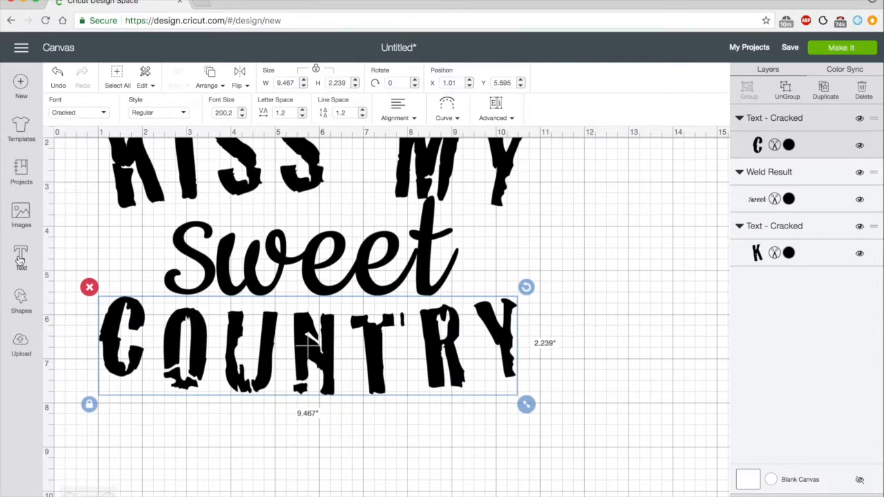
left_click(22, 257)
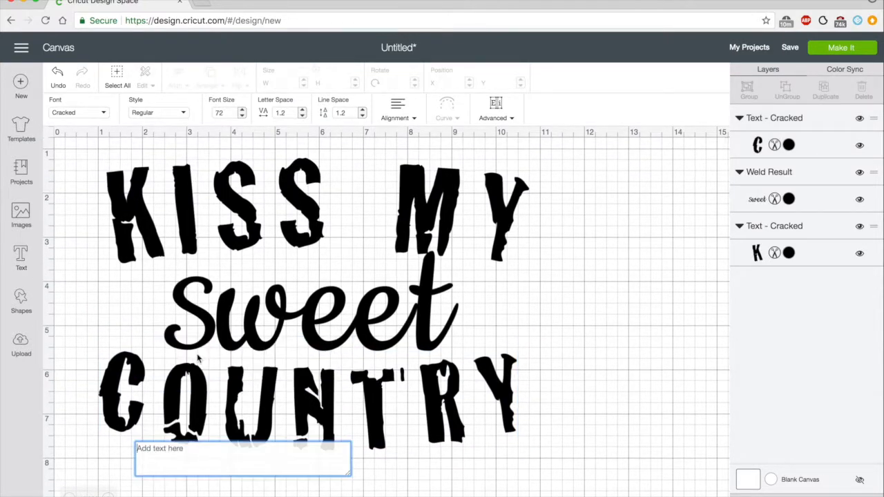
type("SASS")
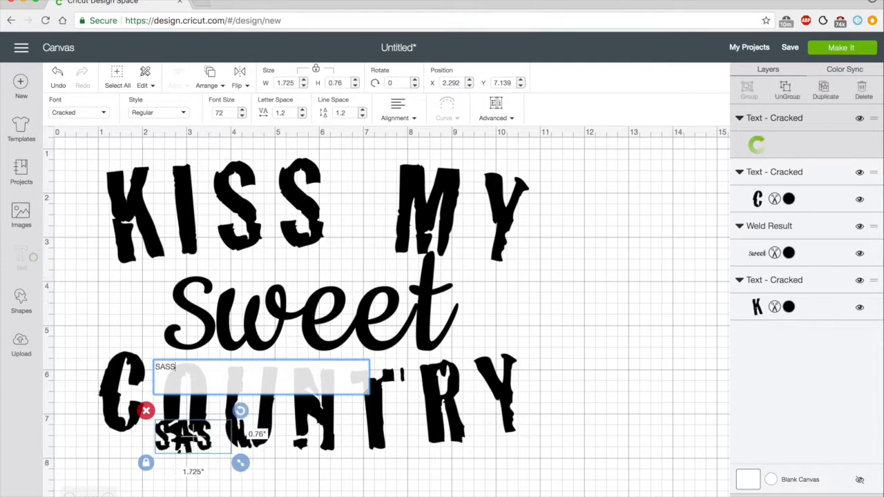
left_click(600, 378)
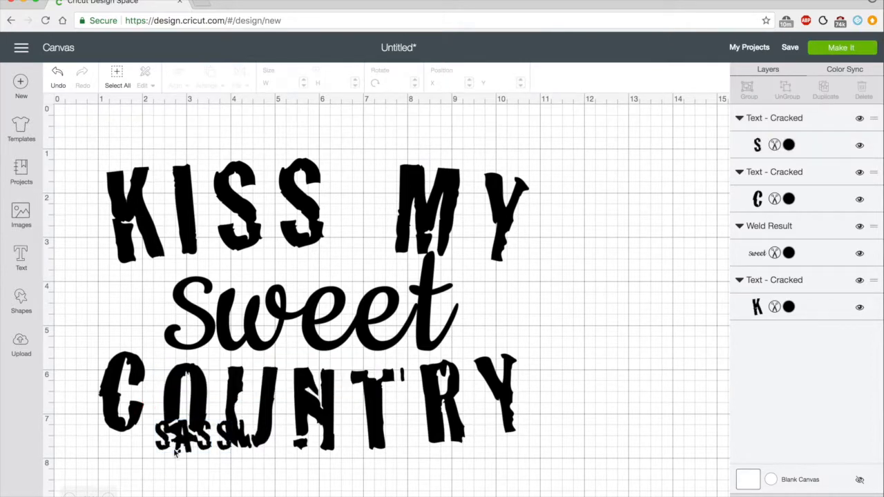
Step: Enlarge SASS to about 5.5 in wide and move it just beneath COUNTRY
left_click(203, 444)
left_click_drag(241, 465, 409, 496)
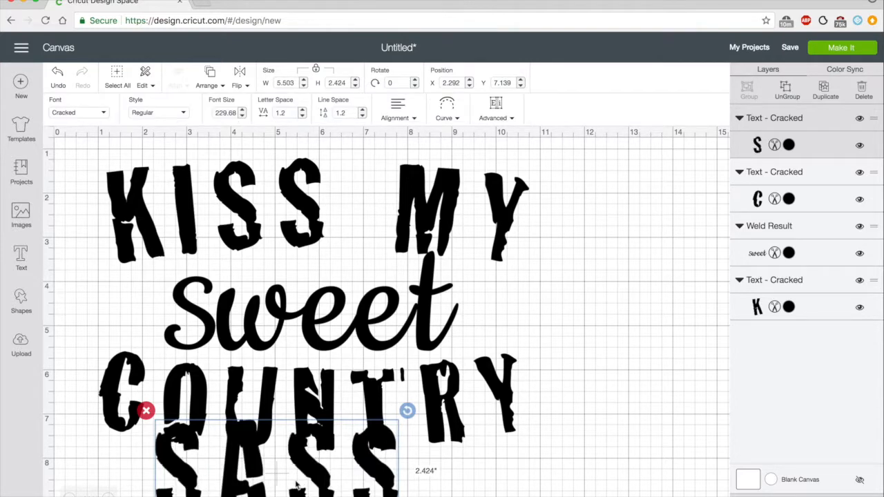
left_click_drag(195, 495, 228, 496)
scroll(290, 365, "down", 3)
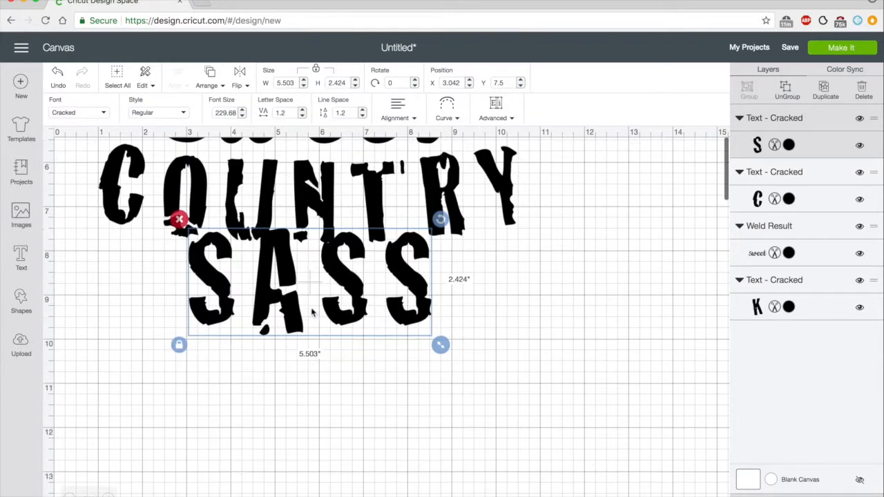
left_click(311, 333)
left_click(288, 315)
left_click_drag(288, 315, 290, 334)
Step: Curve SASS so its ends bend upward, then enlarge it to slightly wider than Sweet and centre it beneath COUNTRY
left_click(442, 114)
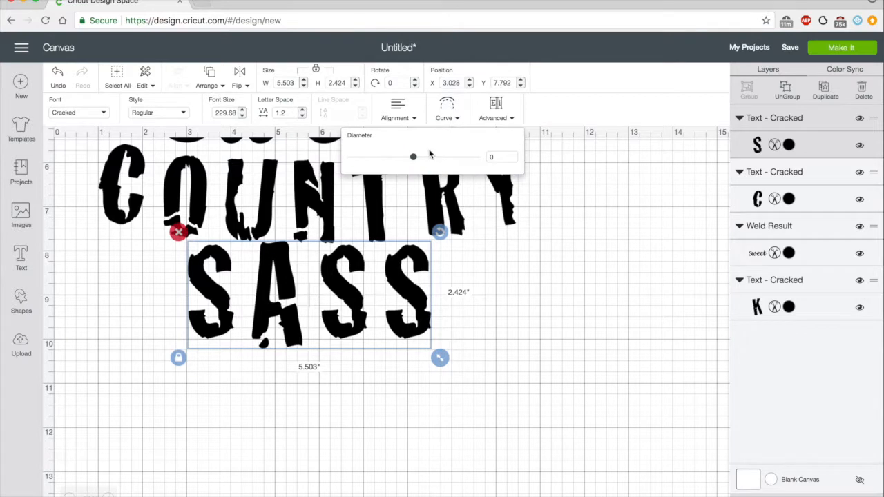
left_click(321, 345)
left_click(290, 310)
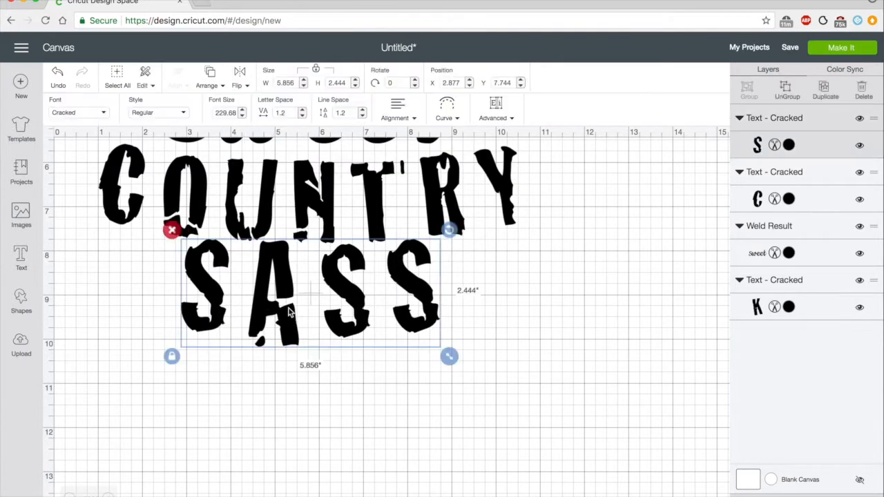
left_click_drag(449, 366, 502, 371)
left_click_drag(310, 337, 289, 338)
scroll(289, 339, "up", 5)
left_click(566, 316)
scroll(565, 315, "down", 1)
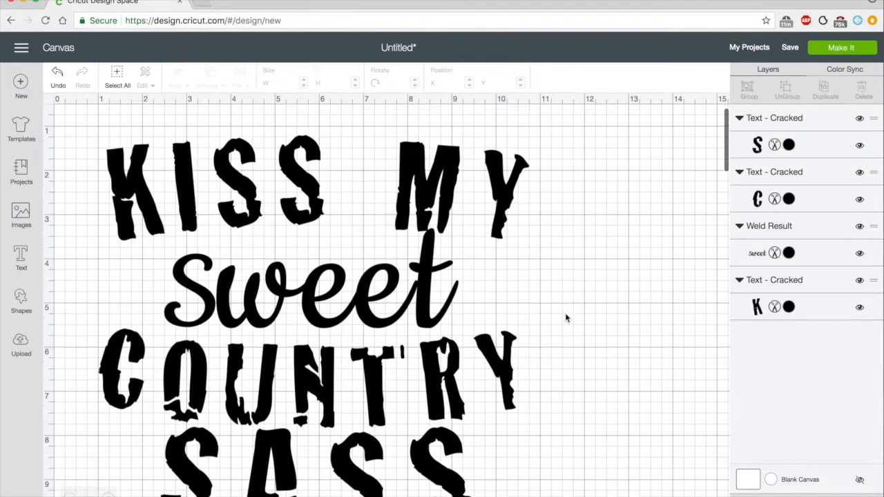
scroll(565, 318, "down", 5)
scroll(577, 430, "up", 4)
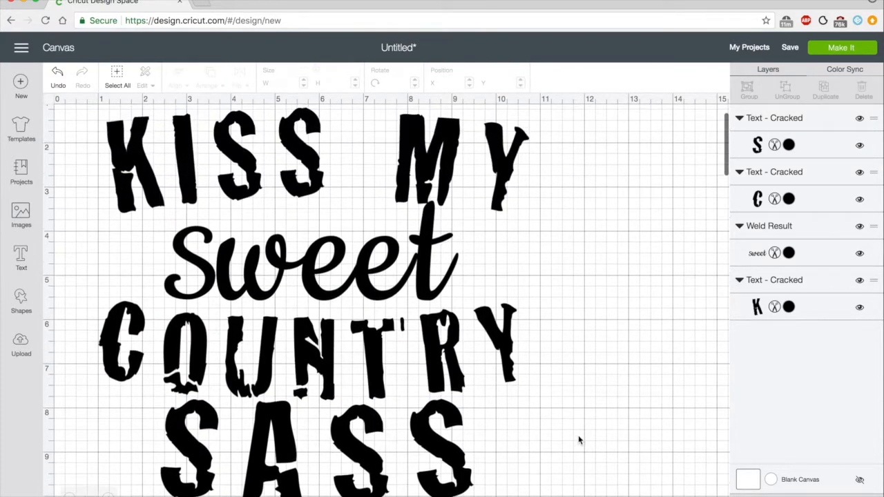
left_click_drag(583, 474, 83, 155)
left_click_drag(525, 493, 401, 427)
left_click_drag(366, 407, 357, 405)
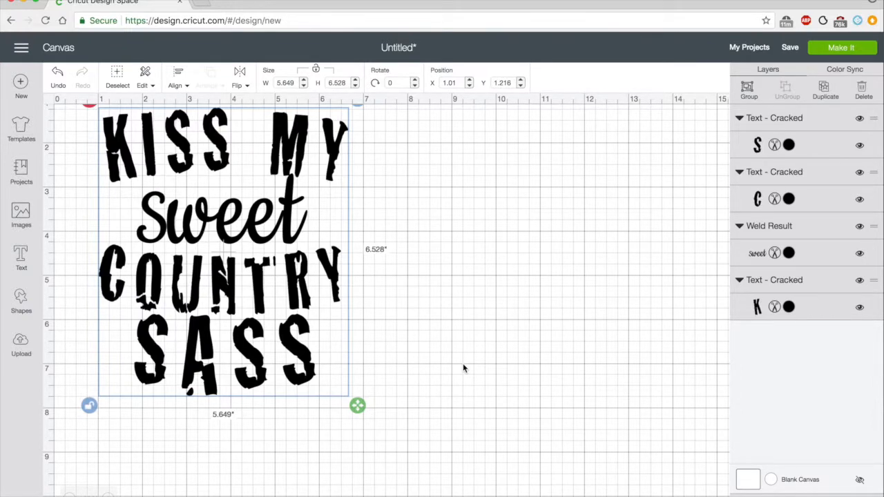
key("ctrl+z")
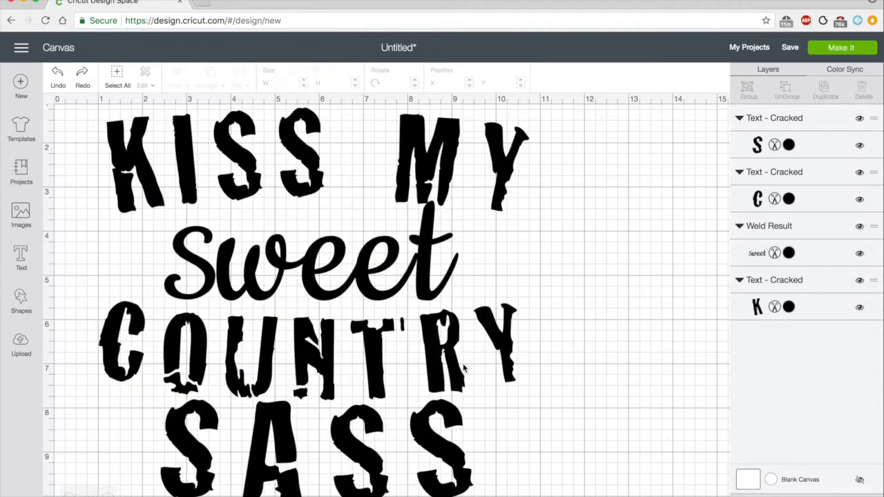
Step: Scale the whole four-line design down proportionally to about 6.26 in wide
scroll(463, 368, "down", 5)
key("ctrl+a")
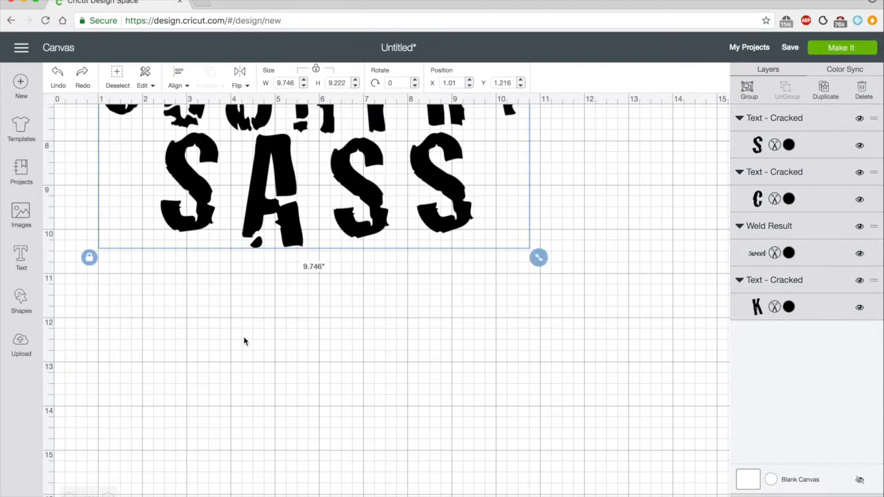
scroll(244, 340, "up", 5)
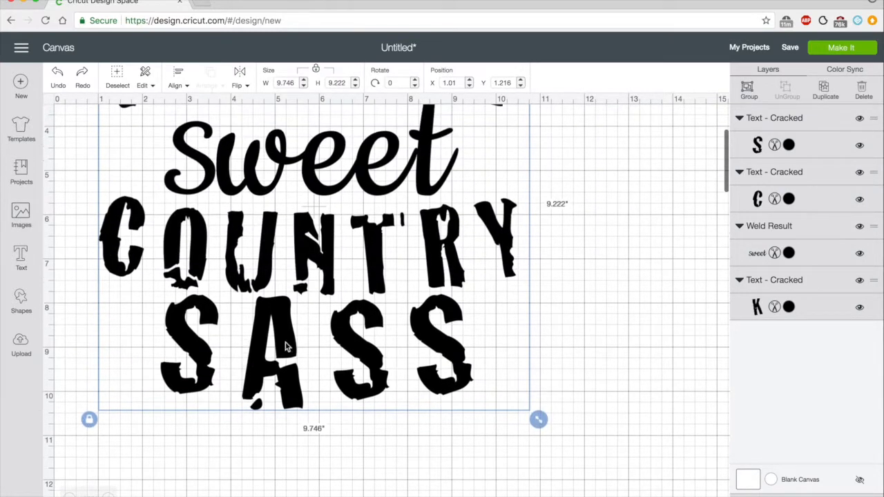
left_click_drag(538, 420, 385, 326)
scroll(384, 320, "up", 5)
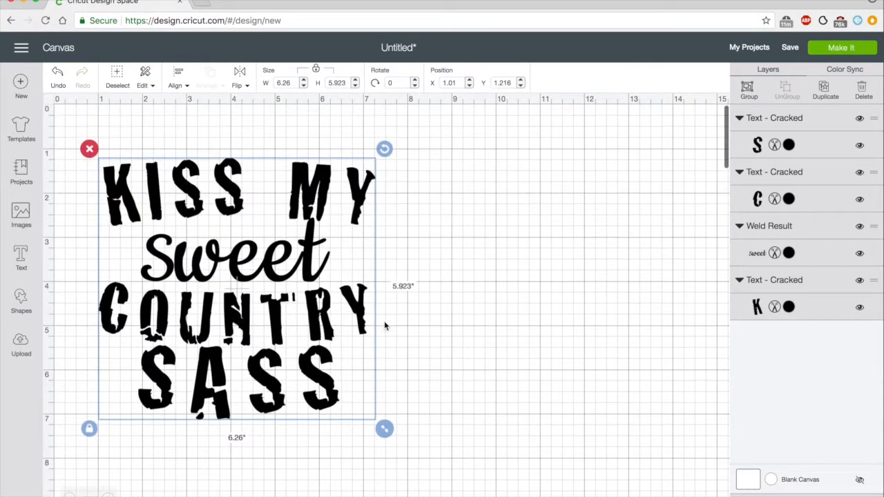
left_click(491, 325)
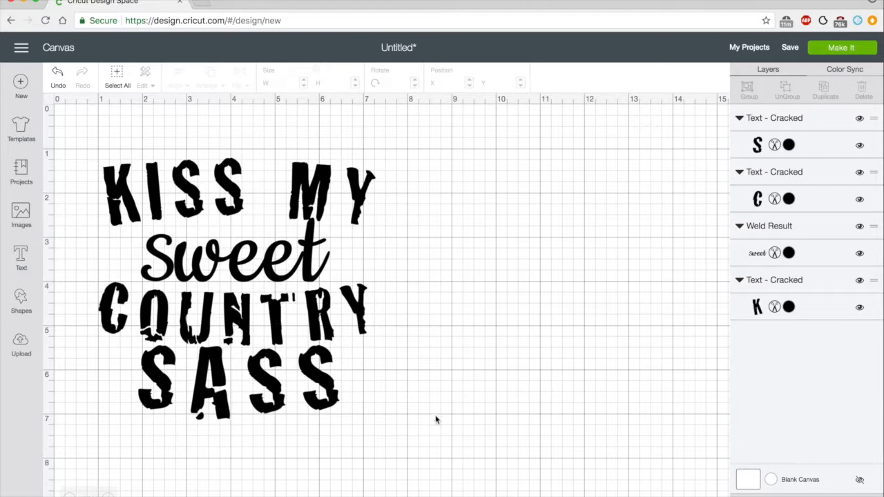
Step: Reduce SASS to about 4.1 in wide and recentre it beneath COUNTRY
left_click(321, 380)
left_click_drag(346, 430, 327, 419)
left_click_drag(228, 377, 235, 381)
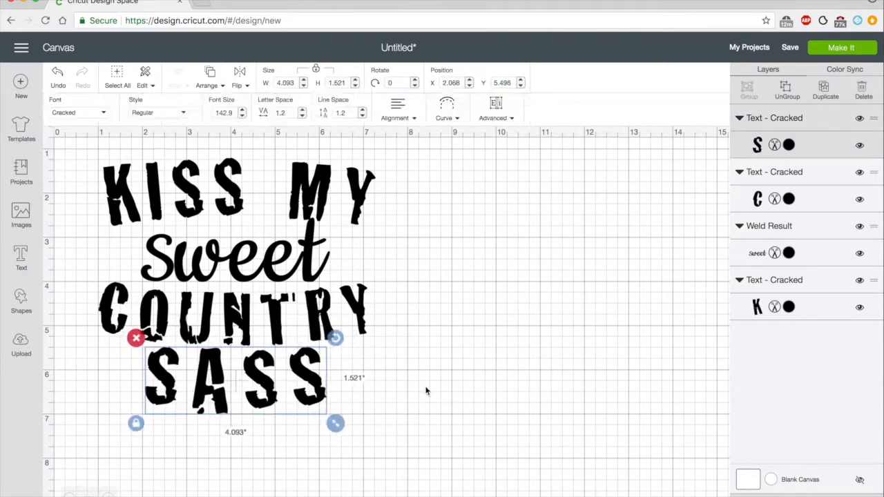
Step: Move Sweet, COUNTRY and SASS slightly upward to tighten the line spacing, with COUNTRY at about Y 3.9 and SASS at about Y 5.37
left_click_drag(235, 257, 235, 250)
left_click_drag(235, 317, 235, 312)
left_click_drag(235, 381, 235, 375)
left_click(761, 257)
left_click_drag(244, 274, 243, 266)
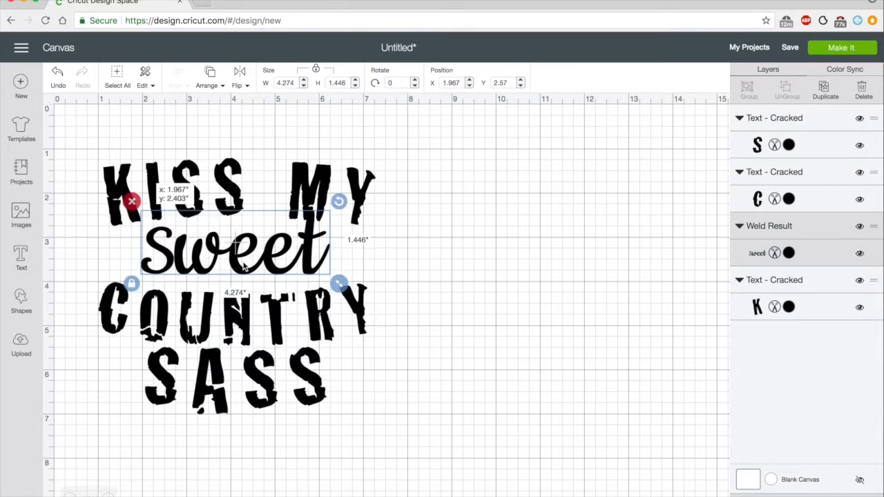
left_click(245, 303)
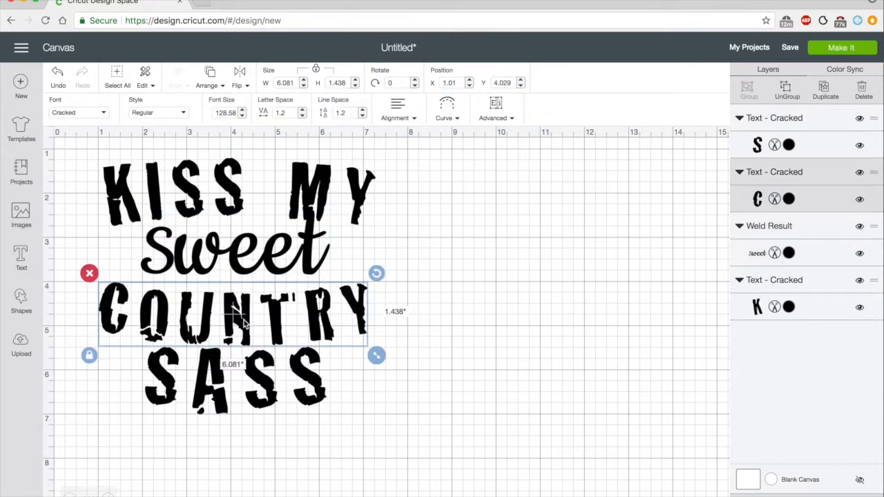
left_click_drag(243, 321, 241, 316)
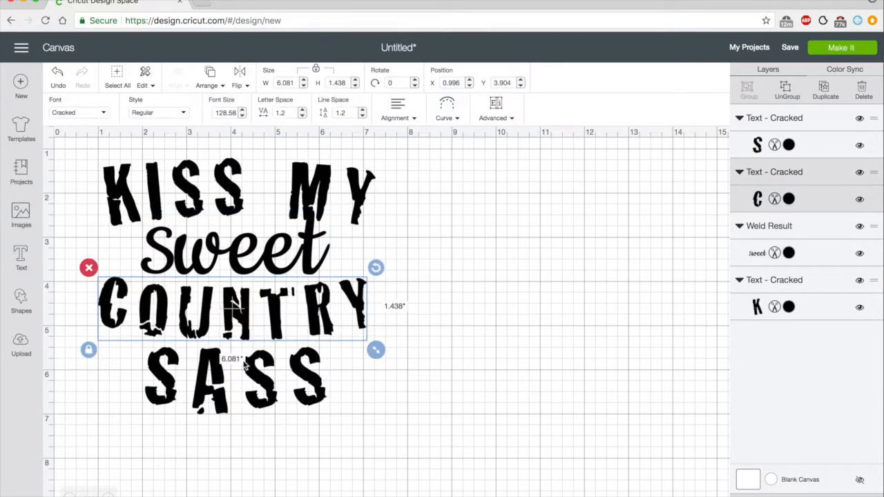
left_click_drag(252, 384, 252, 375)
left_click(502, 383)
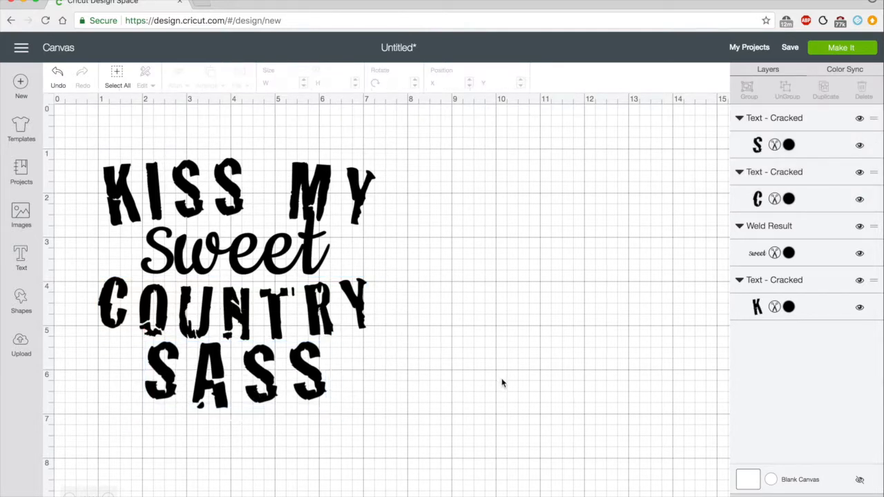
Step: Change the color of the welded Sweet layer to the basic pink
left_click(760, 255)
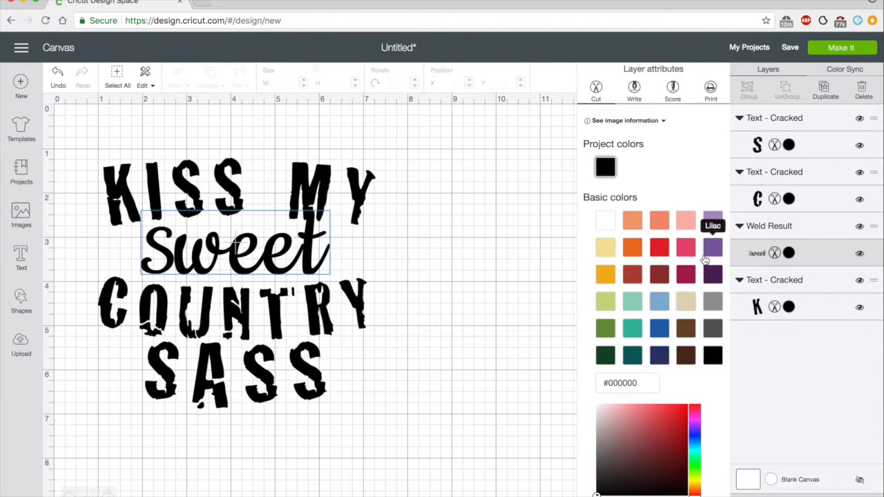
left_click(685, 247)
left_click(480, 283)
Step: Enlarge KISS MY to about 6.8 in wide and recentre it above Sweet
left_click(352, 200)
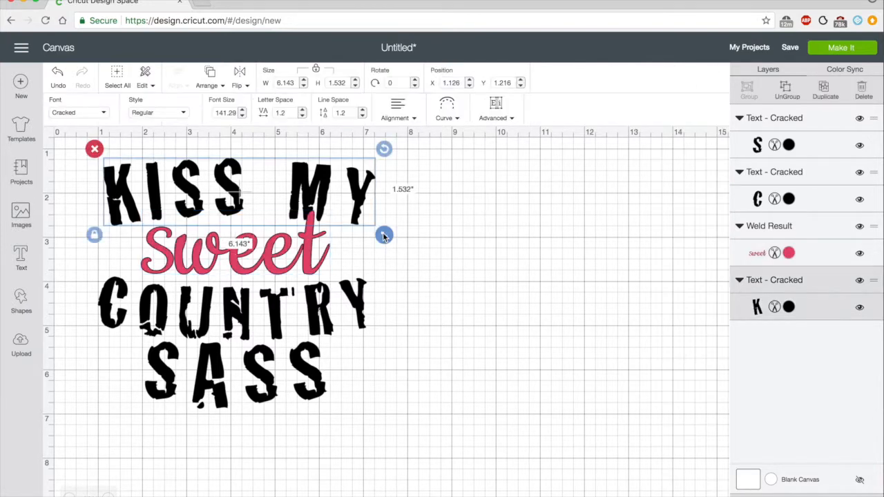
left_click_drag(385, 234, 413, 246)
left_click_drag(338, 210, 330, 205)
left_click(455, 408)
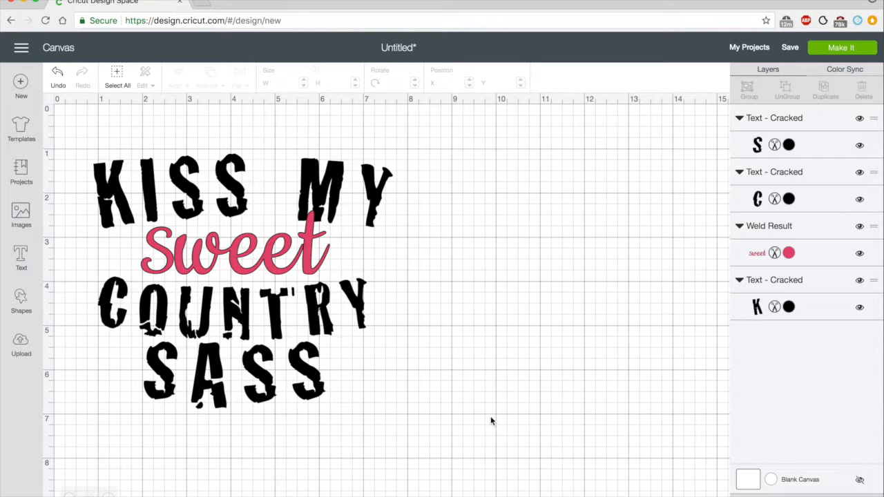
Step: Weld the black KISS MY, COUNTRY and SASS texts into one shape, leaving the pink Sweet separate
mouse_move(477, 428)
left_mouse_down()
mouse_move(352, 286)
mouse_move(182, 227)
mouse_move(82, 159)
left_mouse_up()
left_click(494, 286)
left_click(765, 154)
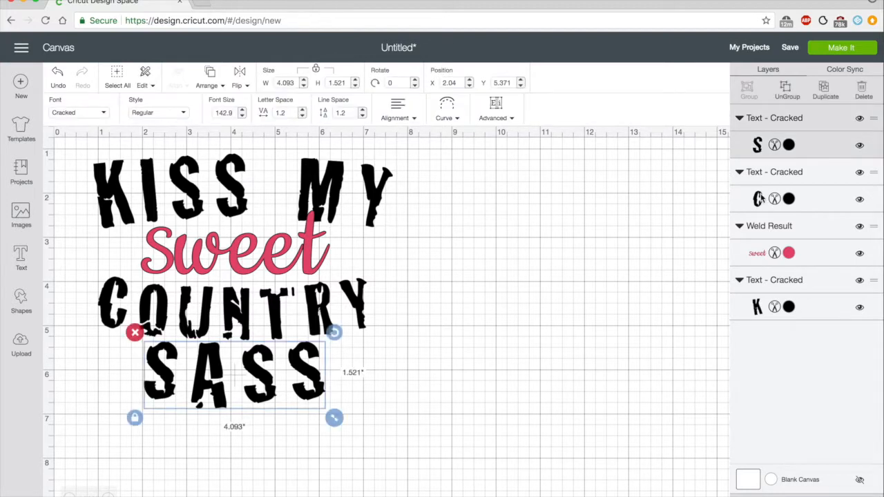
left_click(762, 199)
left_click(757, 143)
left_click(762, 199)
left_click(759, 317)
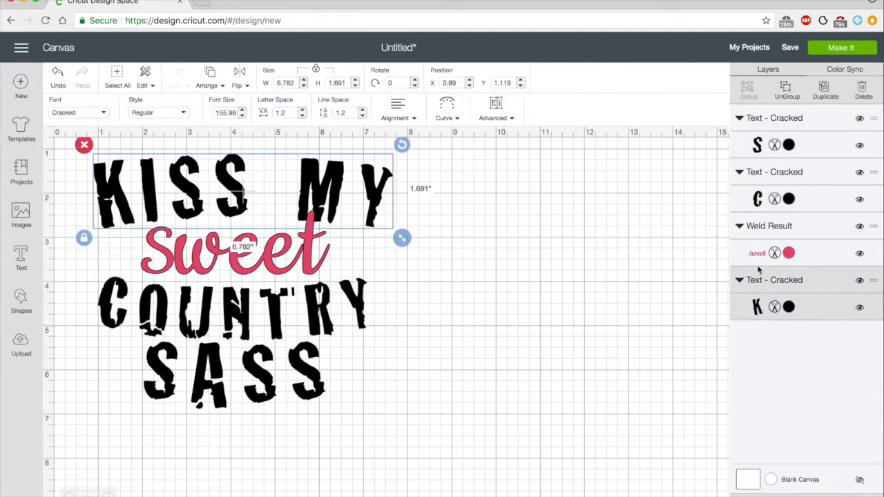
left_click(759, 208, "shift")
left_click(756, 143, "shift")
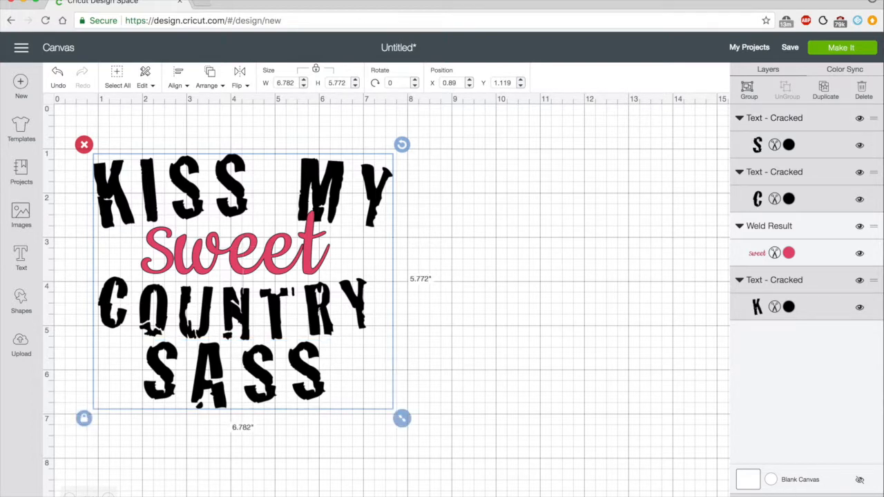
left_click(776, 496)
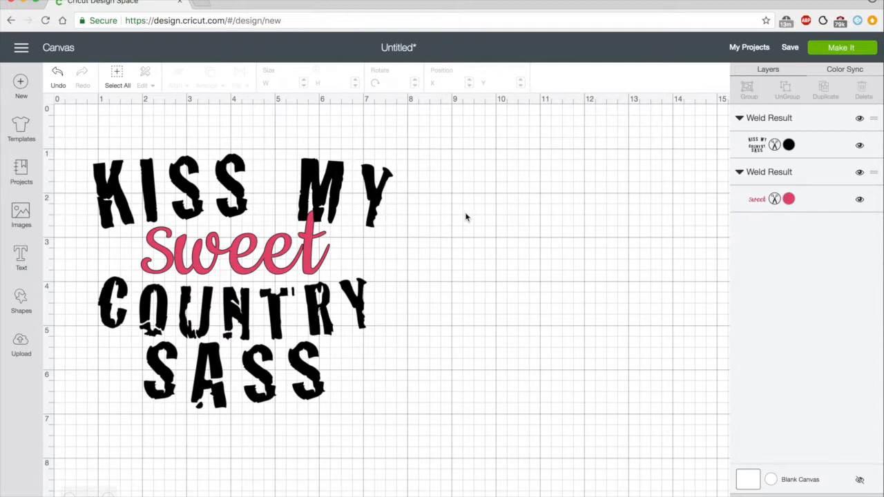
Step: Send the design to the mats, mirror the first mat and continue to the cutting stage
left_click(824, 55)
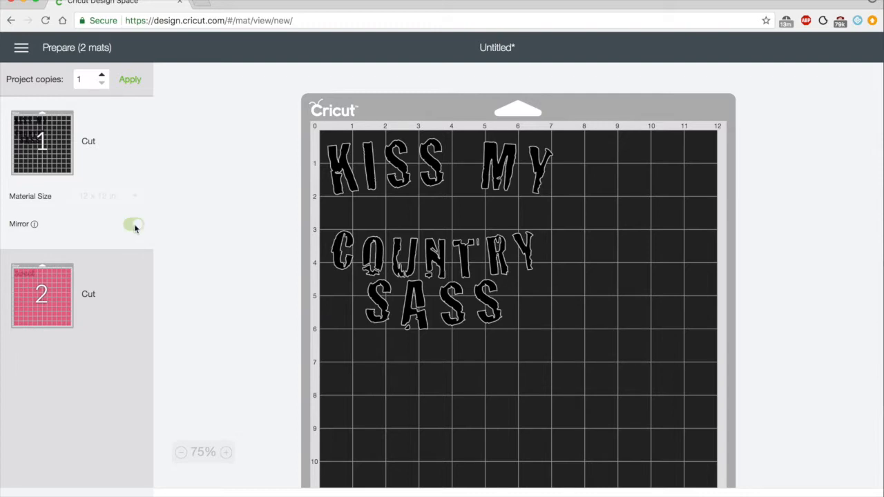
left_click(134, 224)
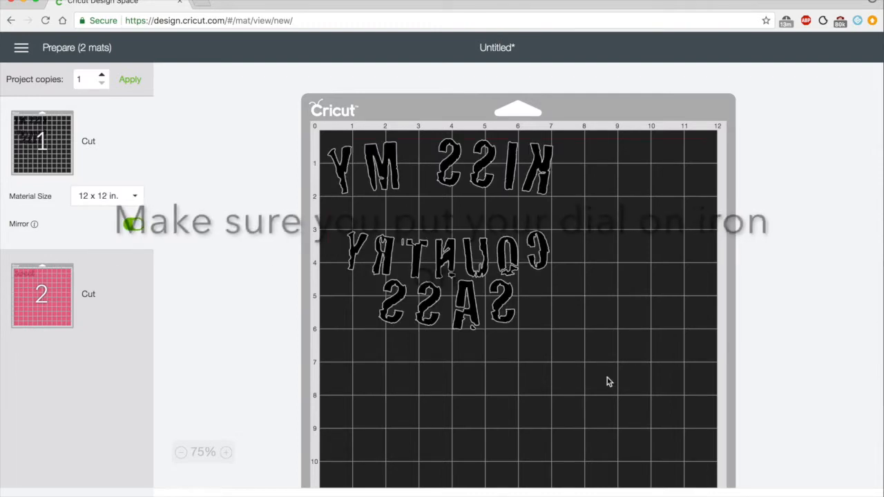
left_click(831, 493)
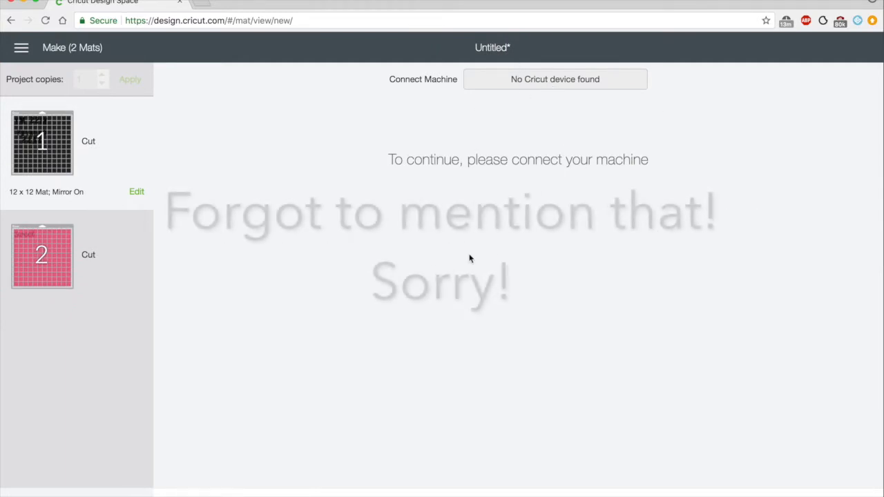
Step: Cancel the cut and return to the design canvas
left_click(11, 21)
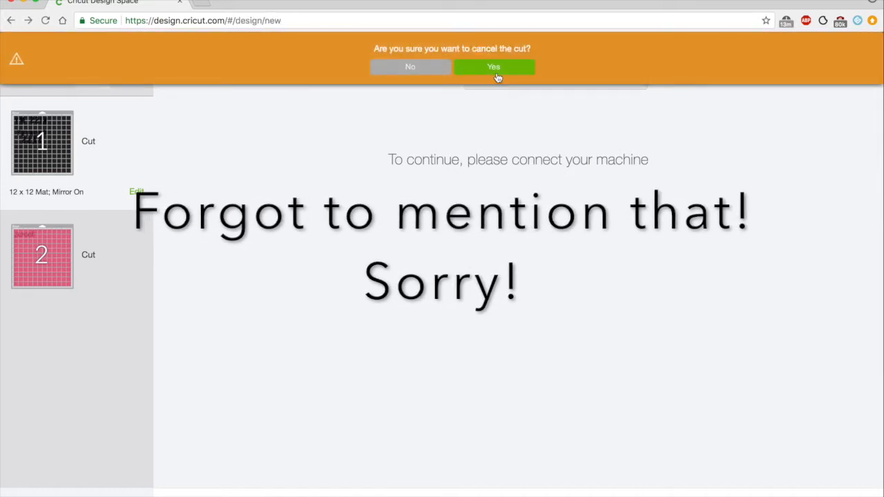
left_click(496, 76)
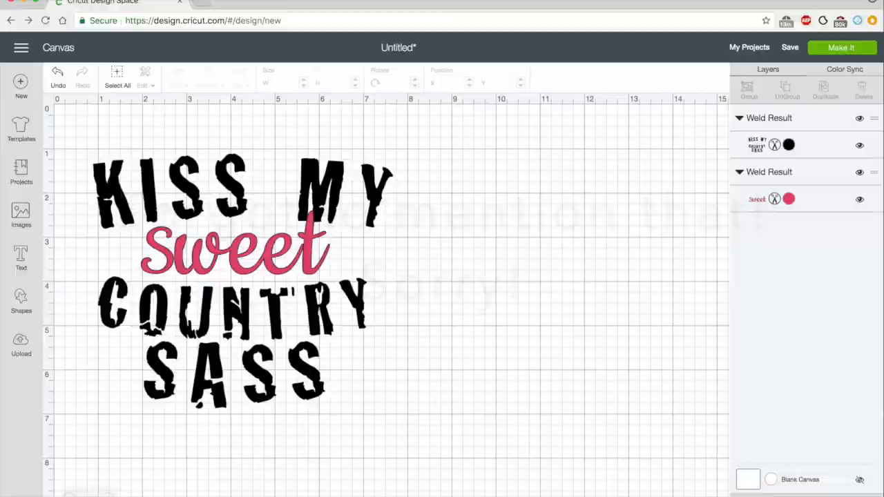